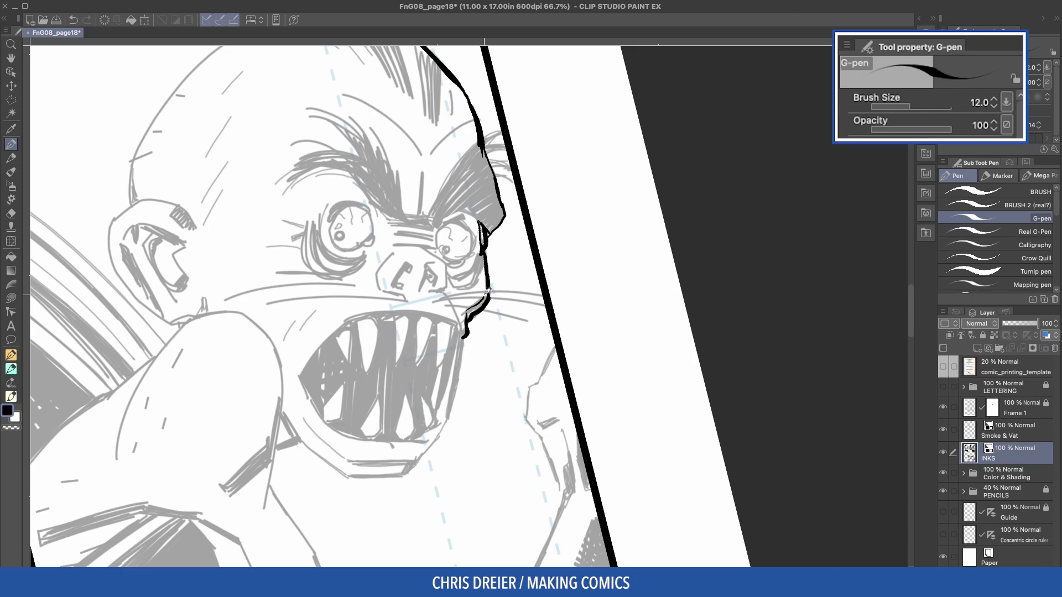
Ink the far side of the jaw from the mouth corner down to the chin over the pencils
left_click_drag(465, 335, 446, 416)
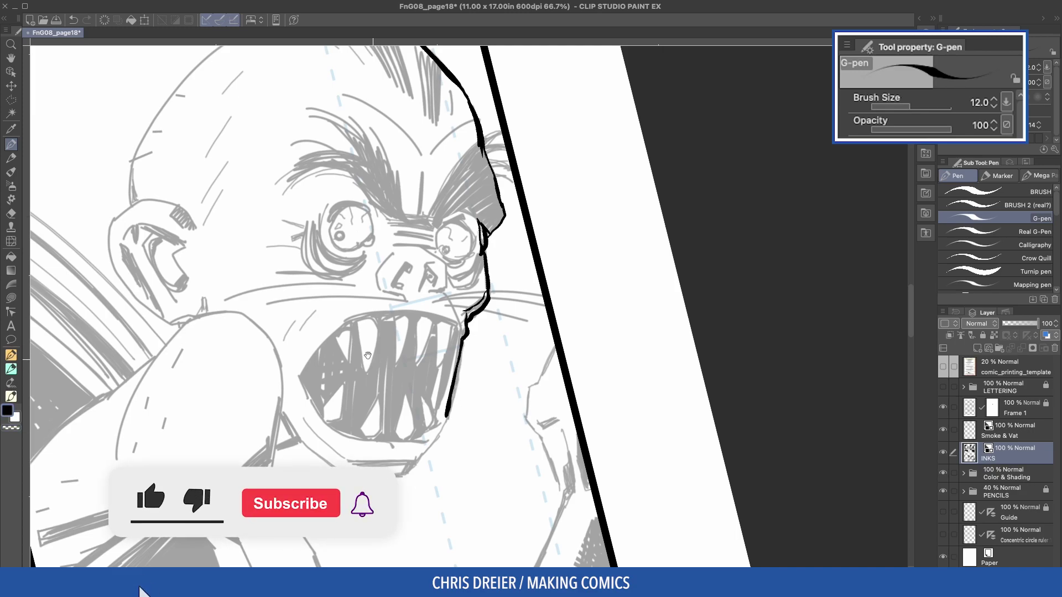
left_click_drag(375, 363, 454, 414)
mouse_move(534, 366)
left_mouse_down()
mouse_move(551, 410)
mouse_move(493, 475)
left_mouse_up()
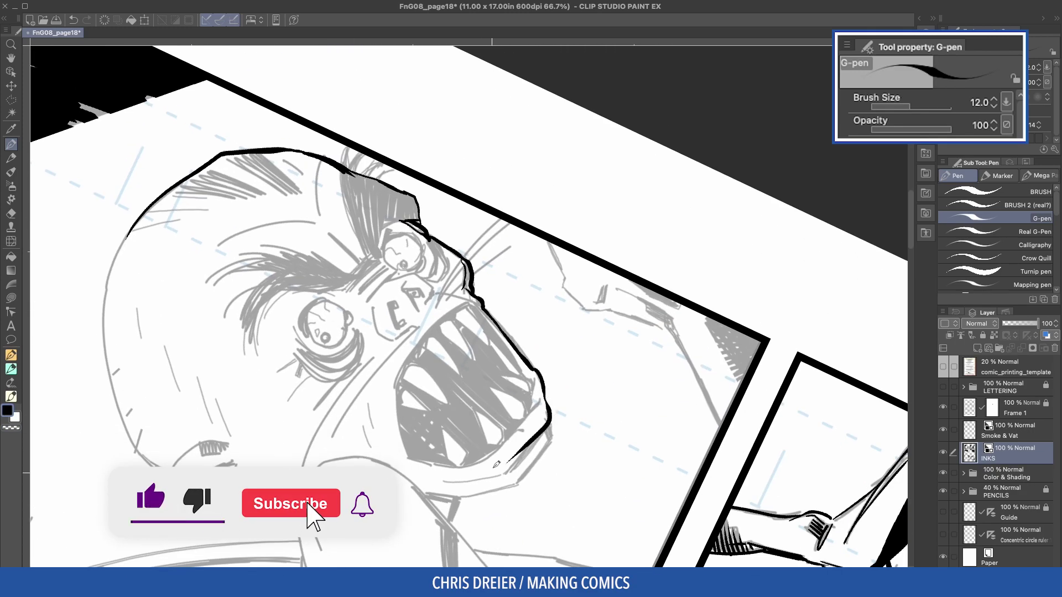
key("super+z")
mouse_move(533, 366)
left_mouse_down()
mouse_move(552, 411)
mouse_move(512, 473)
left_mouse_up()
left_click_drag(551, 420, 549, 438)
Ink the bottom edge of the chin, joining it to the jaw outline
left_click_drag(280, 279, 625, 231)
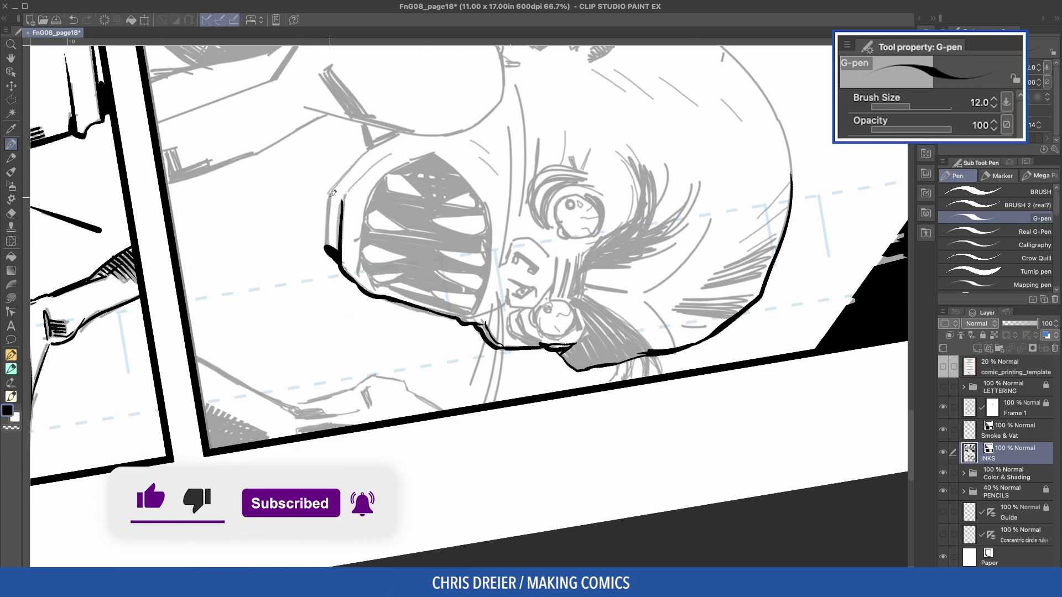
left_click_drag(330, 193, 325, 244)
key("super+z")
mouse_move(330, 193)
left_mouse_down()
mouse_move(330, 223)
mouse_move(333, 193)
mouse_move(325, 245)
left_mouse_up()
left_click_drag(330, 195, 326, 252)
Ink the rounded contour of the raised shoulder, the body line beneath it and the top of the ear
left_click_drag(244, 140, 266, 469)
mouse_move(243, 207)
left_mouse_down()
mouse_move(285, 215)
mouse_move(306, 273)
mouse_move(289, 334)
mouse_move(241, 412)
mouse_move(264, 261)
left_mouse_up()
left_click_drag(290, 215, 315, 392)
left_click_drag(312, 299, 316, 392)
mouse_move(226, 268)
left_mouse_down()
mouse_move(426, 387)
mouse_move(354, 350)
left_mouse_up()
left_click_drag(337, 119, 343, 330)
mouse_move(340, 281)
left_mouse_down()
mouse_move(328, 142)
mouse_move(375, 188)
mouse_move(371, 211)
left_mouse_up()
left_click_drag(359, 161, 372, 216)
Reduce the brush size to 10 and ink the rest of the ear outline and the back of the skull
key("bracketleft")
key("bracketleft")
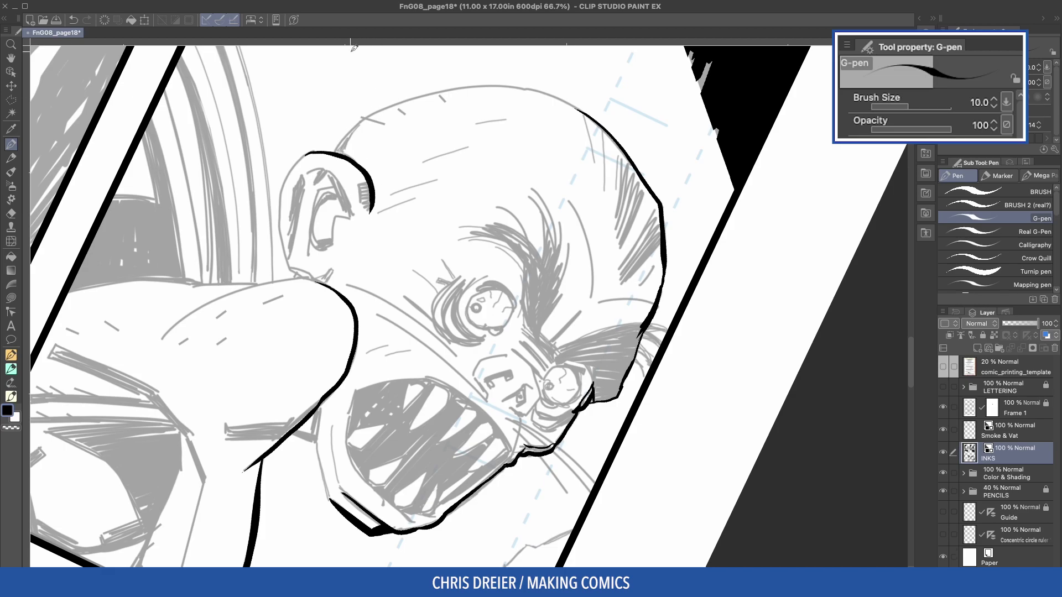
mouse_move(270, 142)
left_mouse_down()
mouse_move(266, 392)
mouse_move(367, 498)
left_mouse_up()
mouse_move(260, 260)
left_mouse_down()
mouse_move(295, 184)
mouse_move(283, 239)
mouse_move(303, 304)
mouse_move(344, 371)
mouse_move(393, 405)
left_mouse_up()
key("super+z")
mouse_move(282, 224)
left_mouse_down()
mouse_move(311, 325)
mouse_move(302, 305)
mouse_move(339, 367)
mouse_move(391, 393)
left_mouse_up()
key("super+z")
mouse_move(193, 268)
left_mouse_down()
mouse_move(568, 263)
mouse_move(600, 308)
mouse_move(596, 299)
mouse_move(600, 344)
mouse_move(556, 387)
left_mouse_up()
mouse_move(479, 105)
left_mouse_down()
mouse_move(305, 327)
mouse_move(631, 299)
left_mouse_up()
mouse_move(442, 204)
left_mouse_down()
mouse_move(436, 88)
mouse_move(362, 114)
left_mouse_up()
mouse_move(475, 224)
left_mouse_down()
mouse_move(460, 268)
mouse_move(470, 311)
mouse_move(523, 403)
left_mouse_up()
mouse_move(434, 324)
left_mouse_down()
mouse_move(443, 244)
mouse_move(446, 336)
left_mouse_up()
Enlarge the G-pen and ink the neck lines and the remaining shoulder contours
key("]")
left_click_drag(444, 300, 437, 377)
left_click_drag(440, 321, 451, 432)
mouse_move(441, 349)
left_mouse_down()
mouse_move(454, 443)
mouse_move(444, 419)
mouse_move(449, 434)
left_mouse_up()
mouse_move(354, 389)
left_mouse_down()
mouse_move(365, 338)
mouse_move(356, 395)
mouse_move(322, 354)
mouse_move(421, 138)
mouse_move(470, 220)
left_mouse_up()
left_click_drag(491, 111, 474, 277)
left_click_drag(422, 355, 416, 122)
mouse_move(481, 89)
left_mouse_down()
mouse_move(368, 103)
mouse_move(196, 165)
left_mouse_up()
Set the brush size to 8 and ink the curved forehead creases above both eyebrows
key("[")
mouse_move(268, 225)
left_mouse_down()
mouse_move(336, 202)
mouse_move(335, 243)
mouse_move(362, 310)
left_mouse_up()
left_click_drag(310, 250, 415, 442)
mouse_move(415, 442)
left_mouse_down()
mouse_move(428, 344)
mouse_move(410, 370)
left_mouse_up()
key("h")
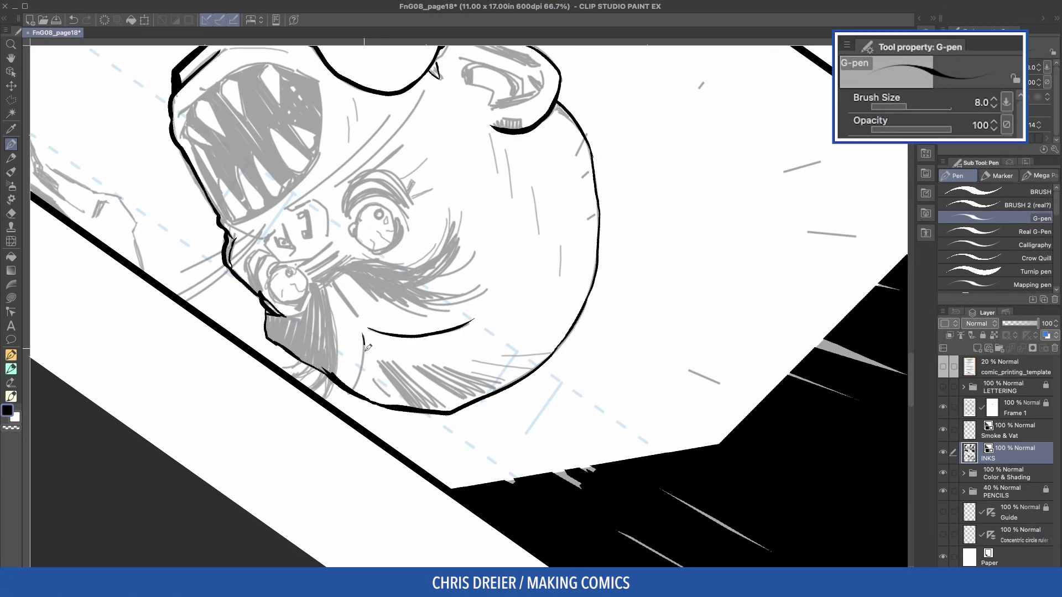
left_click_drag(365, 352, 352, 389)
Ink the vertical frown crease between the eyebrows with a dark base
key("^")
key("^")
key("^")
key("^")
key("^")
mouse_move(357, 225)
left_mouse_down()
mouse_move(363, 270)
mouse_move(367, 258)
left_mouse_up()
key("ctrl+z")
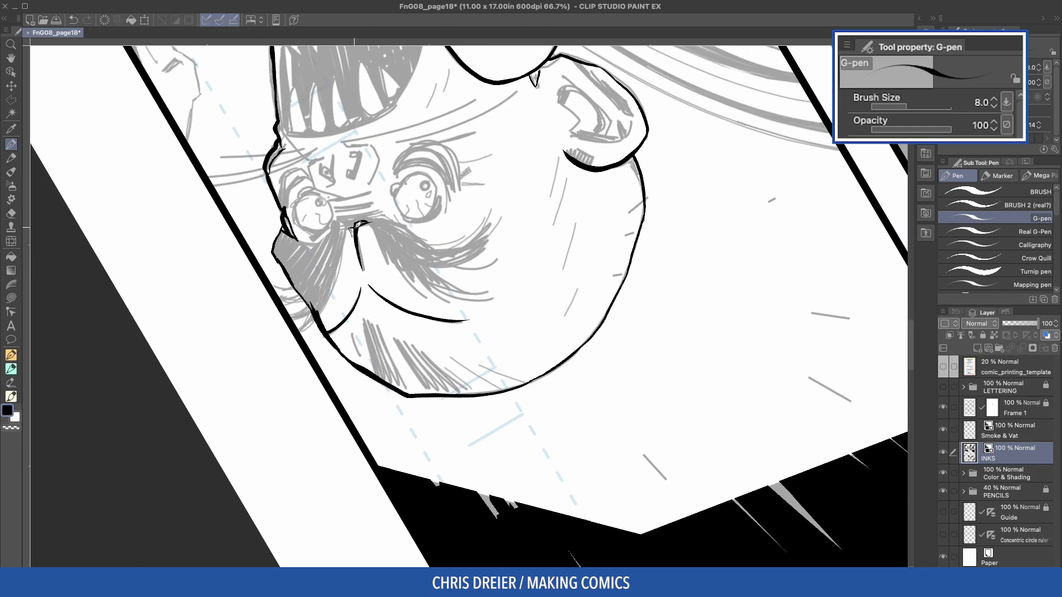
left_click_drag(352, 231, 357, 236)
Ink the upper edge and far side of the nose
key("minus")
key("minus")
key("minus")
key("minus")
key("minus")
key("minus")
key("minus")
key("minus")
key("minus")
key("minus")
key("minus")
key("minus")
key("minus")
key("minus")
key("minus")
key("minus")
key("minus")
key("minus")
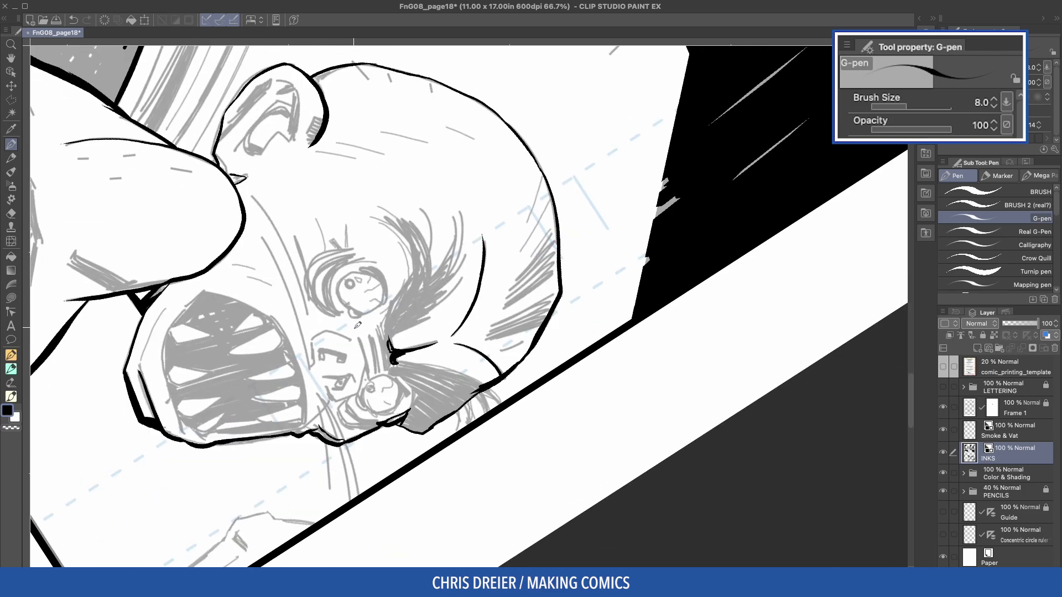
mouse_move(361, 334)
left_mouse_down()
mouse_move(370, 368)
mouse_move(363, 391)
mouse_move(332, 395)
left_mouse_up()
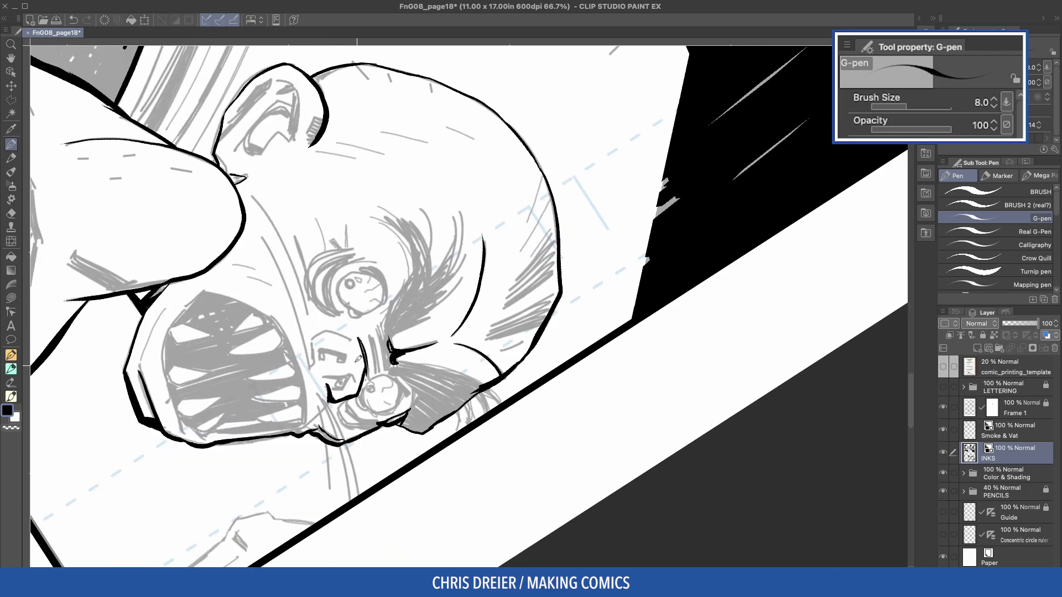
Ink the near side and base of the nose and both nostrils
key("minus")
key("minus")
key("minus")
key("minus")
key("minus")
key("minus")
key("minus")
key("minus")
key("minus")
key("minus")
key("minus")
key("minus")
key("minus")
key("minus")
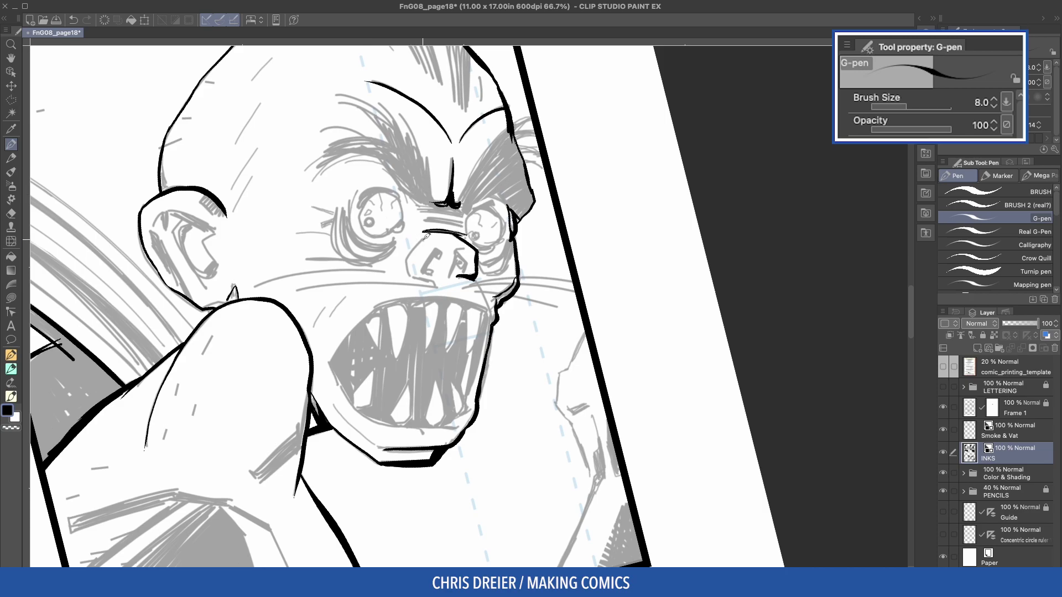
left_click_drag(417, 276, 437, 284)
mouse_move(459, 248)
left_mouse_down()
mouse_move(470, 264)
mouse_move(421, 270)
left_mouse_up()
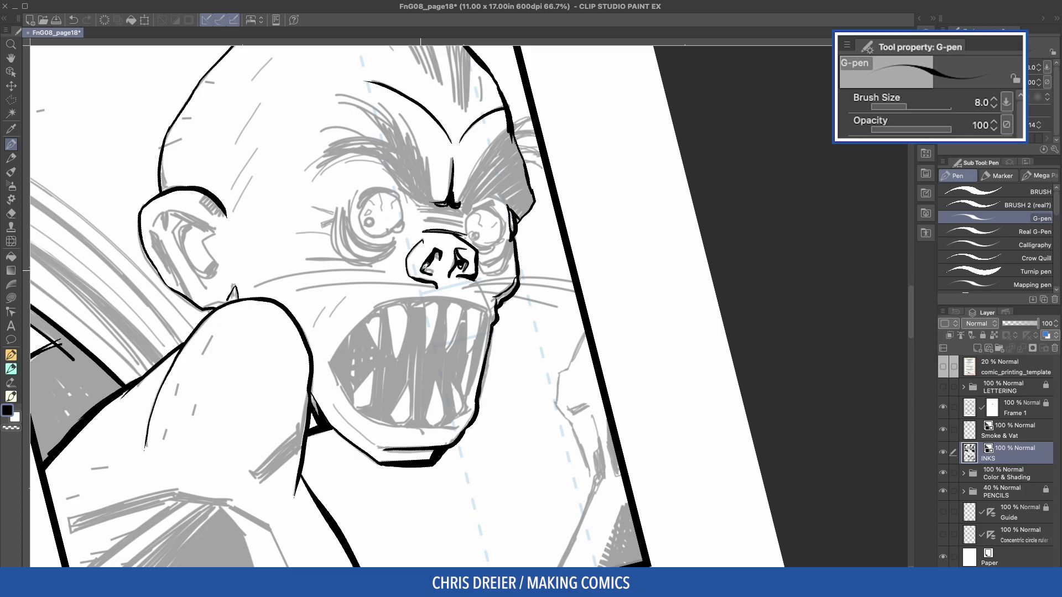
Ink the wrinkle lines across the bridge of the nose between the eyes
left_click_drag(291, 142, 299, 461)
mouse_move(395, 289)
left_mouse_down()
mouse_move(387, 327)
mouse_move(386, 290)
mouse_move(378, 335)
mouse_move(383, 290)
mouse_move(365, 345)
left_mouse_up()
left_click_drag(387, 287, 379, 341)
key("ctrl+z")
mouse_move(388, 291)
left_mouse_down()
mouse_move(373, 335)
mouse_move(386, 299)
mouse_move(375, 324)
left_mouse_up()
key("ctrl+z")
left_click_drag(387, 290, 378, 313)
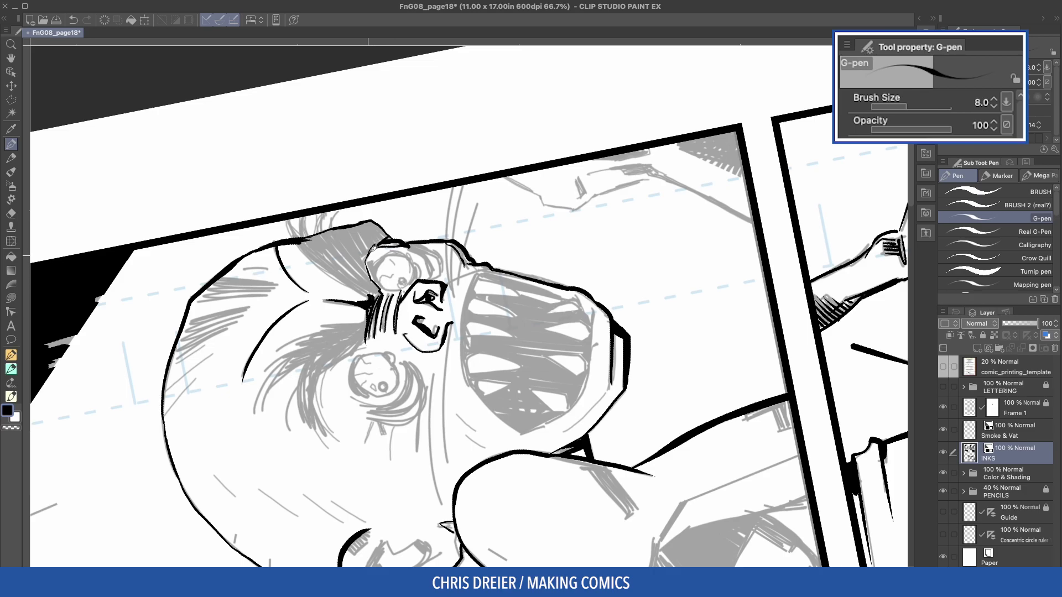
Ink both eyeballs with pupils, highlights and veins, and add the lids around the far eye
left_click_drag(364, 253, 372, 283)
left_click_drag(239, 207, 397, 327)
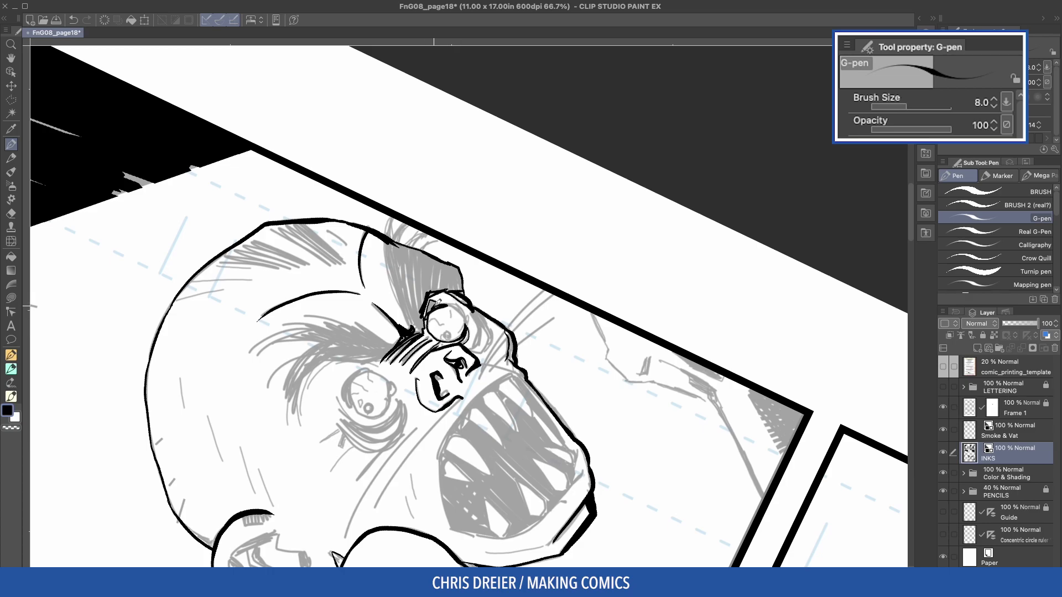
mouse_move(346, 260)
left_mouse_down()
mouse_move(471, 226)
mouse_move(468, 353)
left_mouse_up()
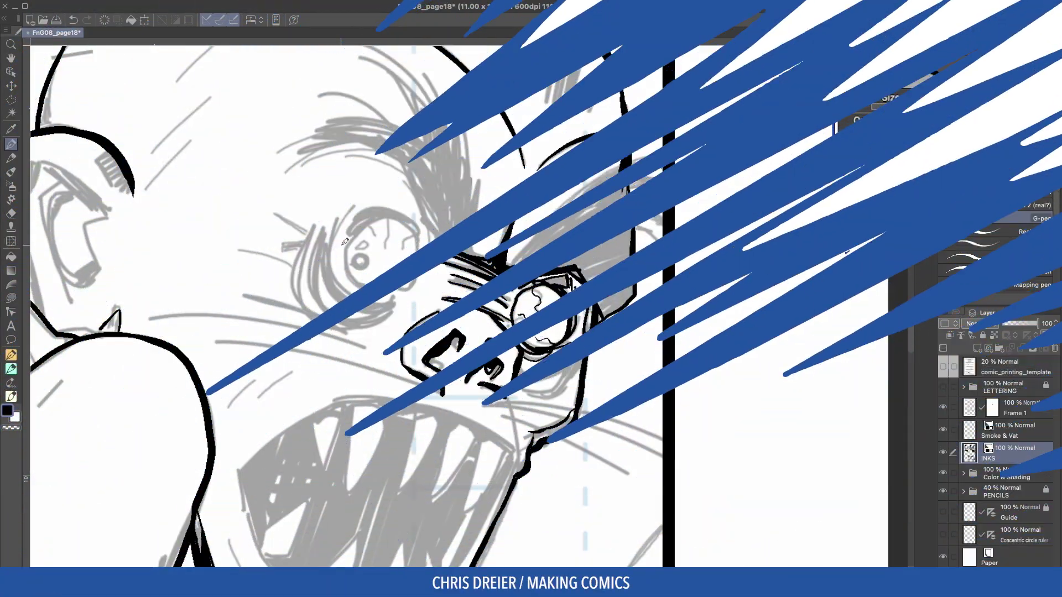
mouse_move(345, 248)
left_mouse_down()
mouse_move(368, 224)
mouse_move(414, 227)
mouse_move(417, 252)
left_mouse_up()
mouse_move(349, 261)
left_mouse_down()
mouse_move(403, 275)
mouse_move(359, 260)
left_mouse_up()
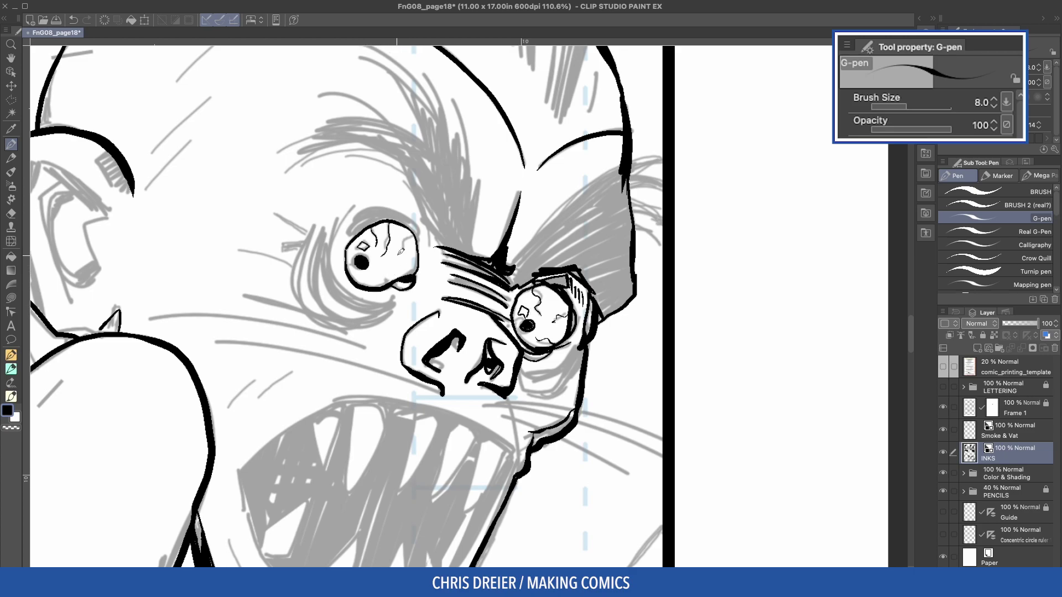
Ink the thick upper lid around the near eye
mouse_move(413, 272)
left_mouse_down()
mouse_move(508, 254)
mouse_move(456, 369)
left_mouse_up()
left_click_drag(456, 370, 457, 267)
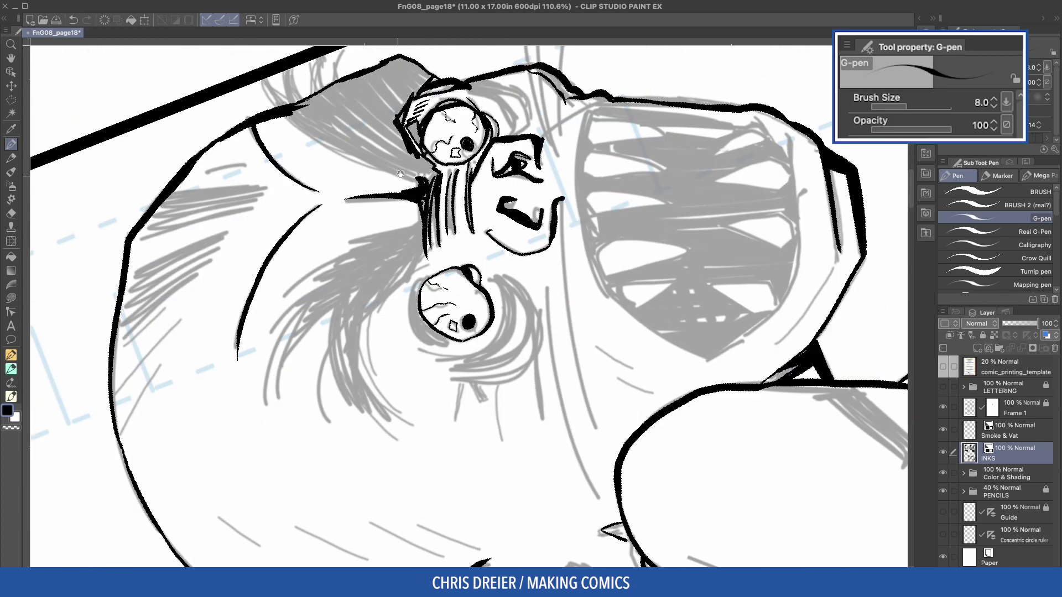
mouse_move(417, 306)
left_mouse_down()
mouse_move(427, 279)
mouse_move(414, 336)
left_mouse_up()
mouse_move(420, 284)
left_mouse_down()
mouse_move(415, 318)
mouse_move(415, 307)
left_mouse_up()
Ink the curved bag lines beside and beneath the near eye
left_click_drag(462, 369, 538, 240)
mouse_move(513, 297)
left_mouse_down()
mouse_move(525, 334)
mouse_move(412, 116)
left_mouse_up()
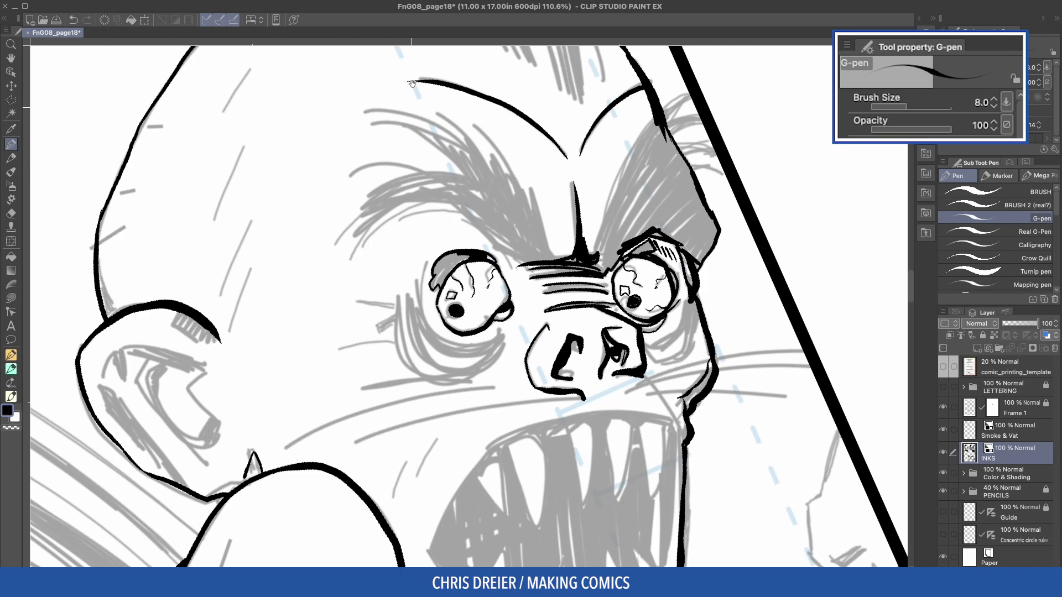
mouse_move(431, 259)
left_mouse_down()
mouse_move(425, 324)
mouse_move(480, 351)
mouse_move(506, 321)
mouse_move(462, 339)
left_mouse_up()
left_click_drag(421, 307, 426, 271)
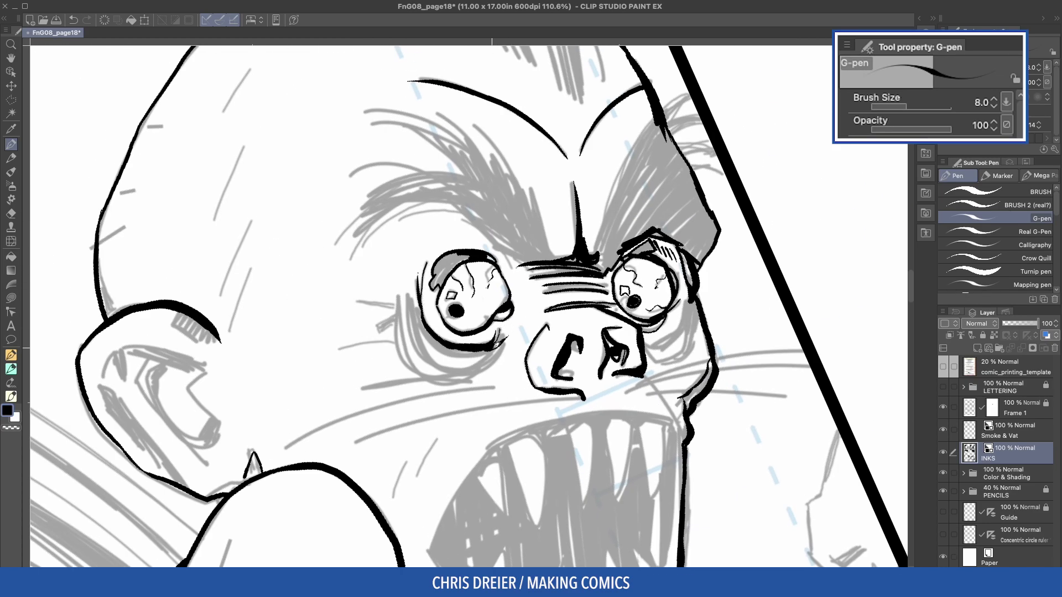
left_click_drag(498, 346, 429, 352)
mouse_move(422, 302)
left_mouse_down()
mouse_move(422, 348)
mouse_move(494, 350)
left_mouse_up()
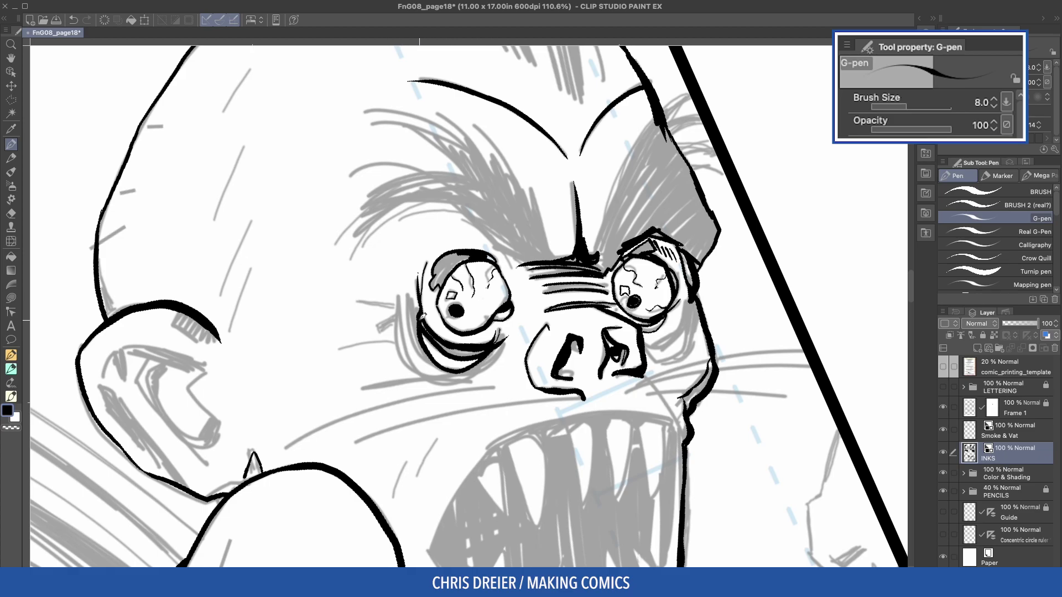
Add heavier wrinkles around the near eye and outline the bag beneath the far eye
mouse_move(411, 285)
left_mouse_down()
mouse_move(431, 363)
mouse_move(423, 346)
mouse_move(508, 346)
mouse_move(506, 336)
left_mouse_up()
left_click_drag(315, 225, 556, 445, "shift")
mouse_move(501, 249)
left_mouse_down()
mouse_move(545, 318)
mouse_move(520, 363)
mouse_move(550, 301)
mouse_move(523, 363)
left_mouse_up()
mouse_move(207, 150)
left_mouse_down("shift")
mouse_move(224, 408)
mouse_move(354, 515)
left_mouse_up("shift")
left_click_drag(286, 315, 329, 156)
mouse_move(412, 276)
left_mouse_down()
mouse_move(392, 315)
mouse_move(429, 346)
left_mouse_up()
mouse_move(396, 283)
left_mouse_down()
mouse_move(378, 310)
mouse_move(397, 331)
left_mouse_up()
mouse_move(380, 289)
left_mouse_down()
mouse_move(373, 304)
mouse_move(403, 343)
mouse_move(397, 333)
left_mouse_up()
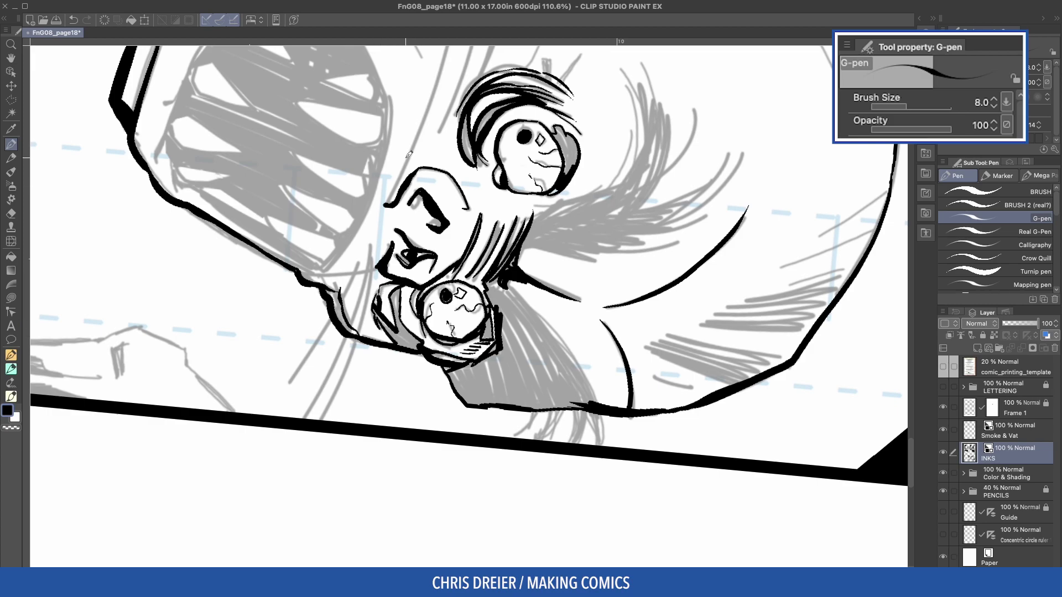
Fill the outlined lids and under-eye shadows of both eyes with black
key("g")
left_click(406, 341)
left_click(466, 137)
left_click(484, 121)
left_click(569, 150)
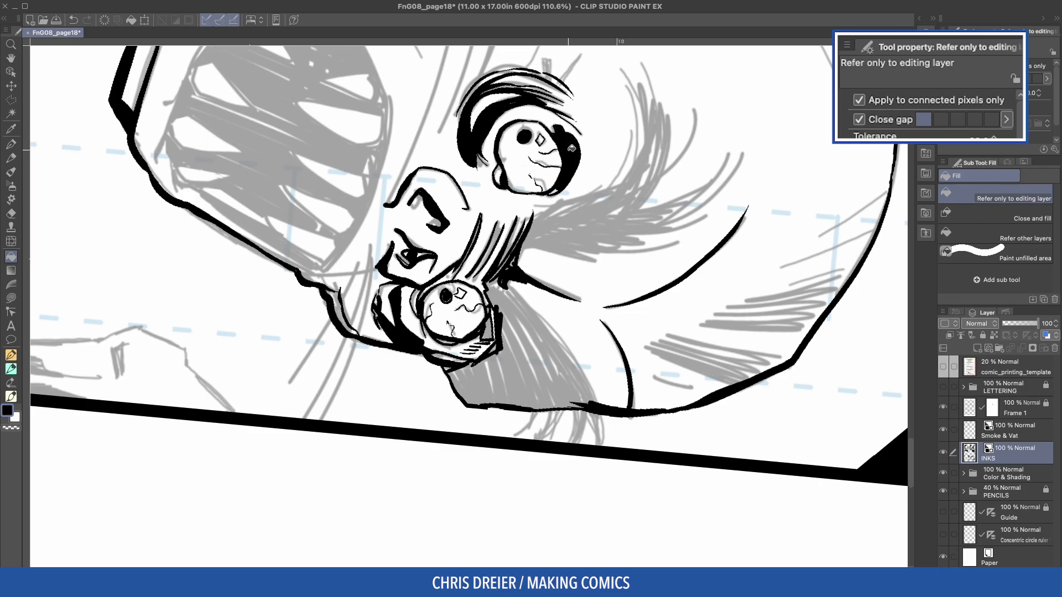
left_click(494, 334)
Set the G-pen to size 10 and ink both bushy eyebrows with tapered hair strokes
left_click_drag(363, 117, 359, 121)
key("p")
left_click_drag(397, 78, 371, 87)
mouse_move(315, 184)
left_mouse_down()
mouse_move(364, 263)
mouse_move(355, 266)
left_mouse_up()
key("super+minus")
key("super+minus")
key("]")
left_click_drag(327, 225, 315, 332)
mouse_move(331, 286)
left_mouse_down()
mouse_move(325, 350)
mouse_move(333, 370)
mouse_move(368, 390)
left_mouse_up()
mouse_move(337, 293)
left_mouse_down()
mouse_move(361, 374)
mouse_move(371, 366)
left_mouse_up()
left_click_drag(339, 299, 371, 367)
left_click_drag(330, 304, 325, 364)
mouse_move(230, 321)
left_mouse_down()
mouse_move(246, 218)
mouse_move(347, 102)
left_mouse_up()
left_click_drag(442, 179, 429, 197)
left_click_drag(439, 182, 408, 248)
left_click_drag(412, 217, 404, 261)
left_click_drag(422, 187, 387, 263)
left_click_drag(399, 215, 377, 276)
mouse_move(404, 206)
left_mouse_down()
mouse_move(372, 269)
mouse_move(401, 277)
left_mouse_up()
mouse_move(414, 233)
left_mouse_down()
mouse_move(408, 280)
mouse_move(420, 272)
left_mouse_up()
mouse_move(426, 194)
left_mouse_down()
mouse_move(397, 328)
mouse_move(401, 395)
left_mouse_up()
left_click_drag(381, 329, 398, 393)
left_click_drag(393, 346, 403, 393)
mouse_move(562, 256)
left_mouse_down()
mouse_move(578, 238)
mouse_move(569, 283)
left_mouse_up()
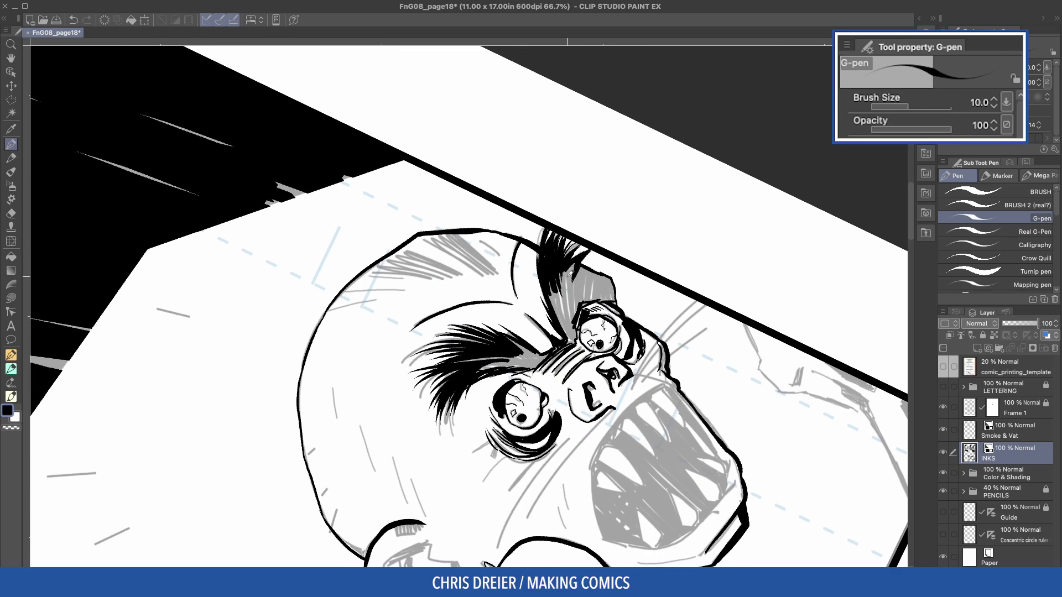
Fill the remaining open areas of both eyebrows with solid black
key("ctrl+at")
key("g")
key("g")
left_click(449, 380)
left_click(529, 391)
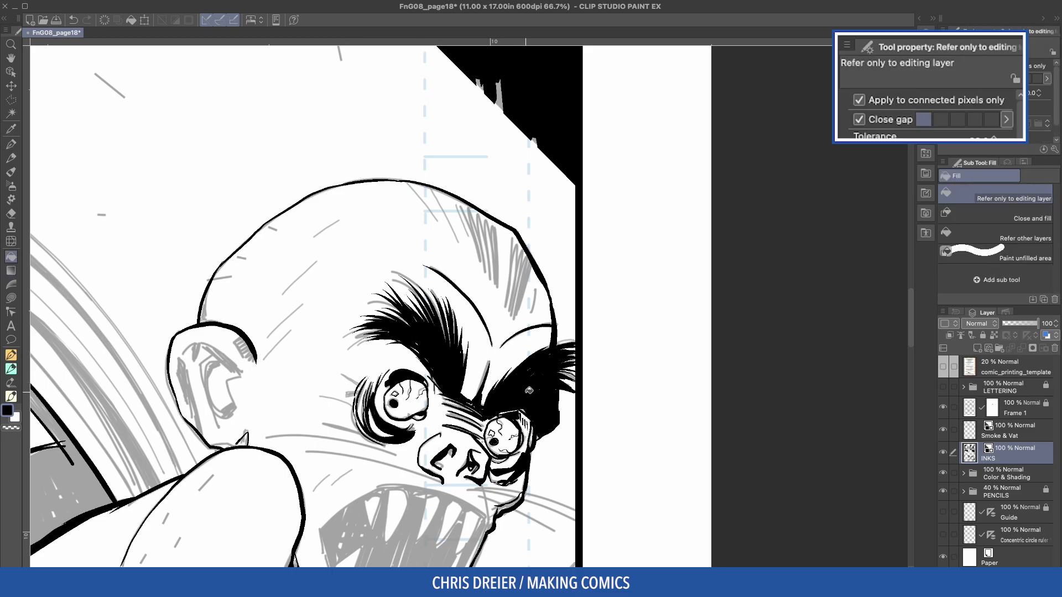
Set the G-pen to size 8 and hatch the forehead shadows along the crown and far side of the skull
key("p")
key("asciicircum")
key("asciicircum")
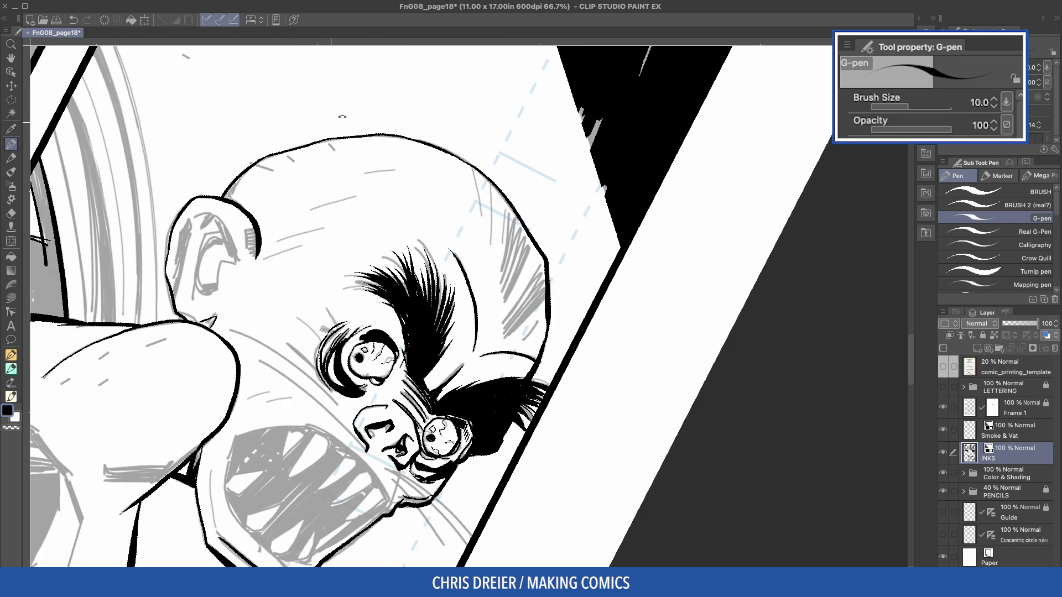
key("bracketleft")
left_click_drag(476, 155, 495, 222)
left_click_drag(509, 187, 496, 247)
key("minus")
key("minus")
left_click_drag(363, 226, 334, 170)
mouse_move(427, 145)
left_mouse_down()
mouse_move(431, 182)
mouse_move(452, 213)
left_mouse_up()
left_click_drag(448, 154, 475, 245)
left_click_drag(487, 170, 491, 210)
left_click_drag(492, 172, 483, 253)
left_click_drag(495, 195, 480, 266)
mouse_move(507, 198)
left_mouse_down()
mouse_move(487, 266)
mouse_move(502, 261)
left_mouse_up()
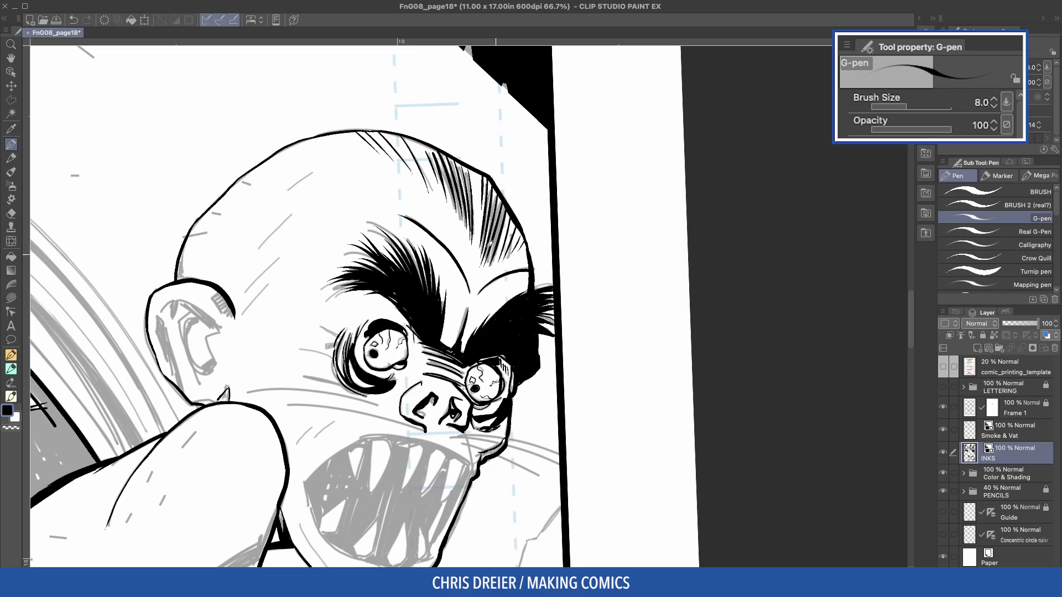
Set the G-pen to size 6 and ink fine hatching along the near temple and the back of the skull
mouse_move(114, 200)
left_mouse_down()
mouse_move(382, 78)
mouse_move(671, 160)
left_mouse_up()
left_click_drag(670, 160, 612, 194)
key("bracketleft")
key("bracketleft")
left_click_drag(538, 144, 560, 220)
left_click_drag(560, 163, 570, 247)
left_click_drag(579, 192, 584, 263)
left_click_drag(589, 210, 597, 294)
left_click_drag(602, 238, 610, 295)
left_click_drag(631, 152, 624, 175)
left_click_drag(636, 163, 626, 194)
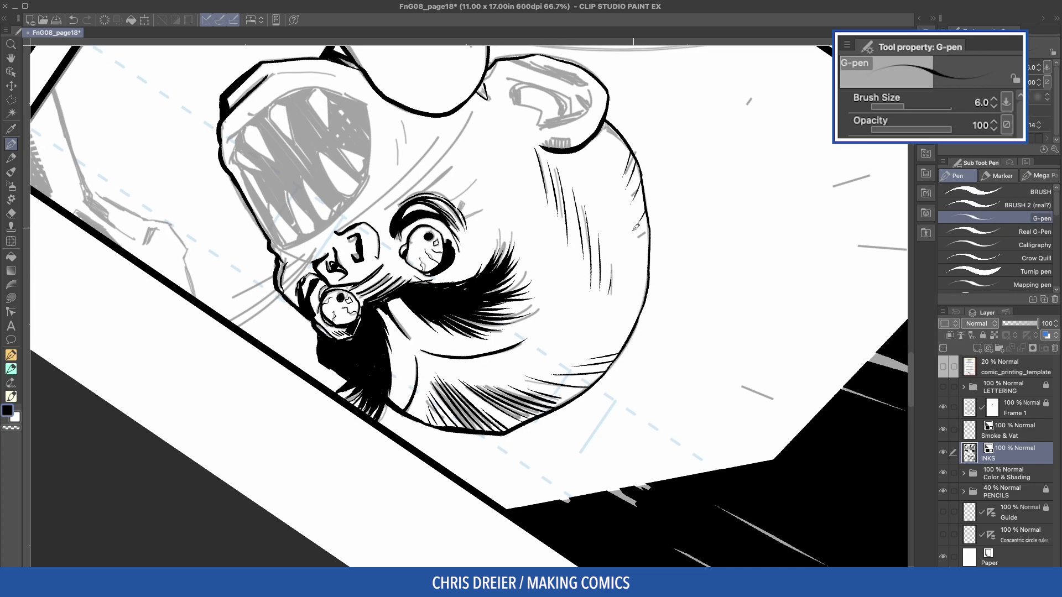
left_click_drag(370, 89, 277, 418)
left_click_drag(222, 310, 415, 317)
left_click_drag(359, 160, 310, 199)
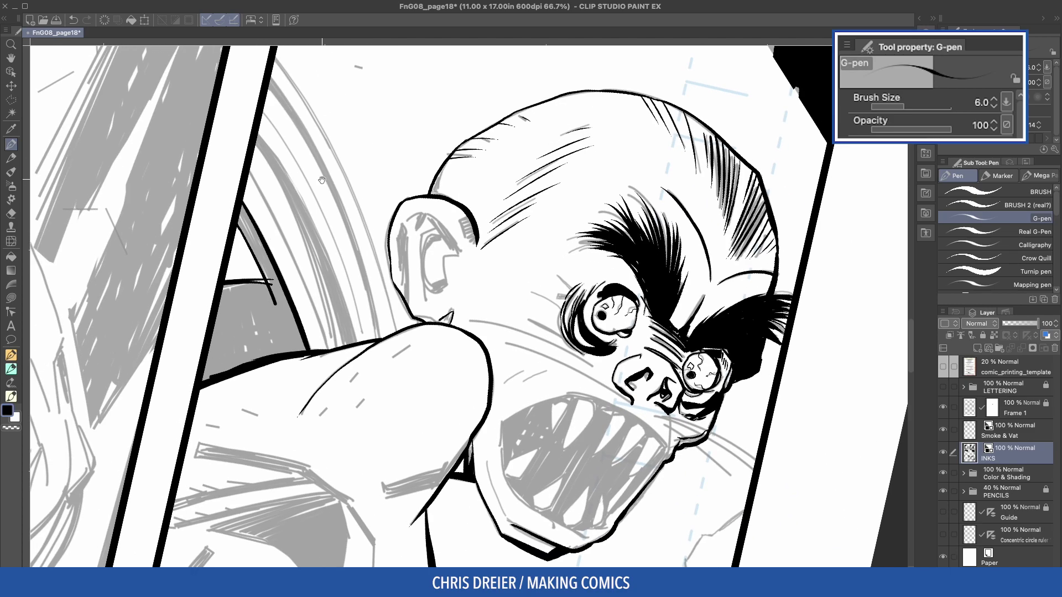
Ink the ear's inner folds and shadows, and erase stray ink with a smaller eraser
mouse_move(450, 231)
left_mouse_down()
mouse_move(444, 288)
mouse_move(426, 261)
mouse_move(438, 224)
mouse_move(424, 232)
mouse_move(428, 299)
left_mouse_up()
left_click_drag(427, 244, 425, 271)
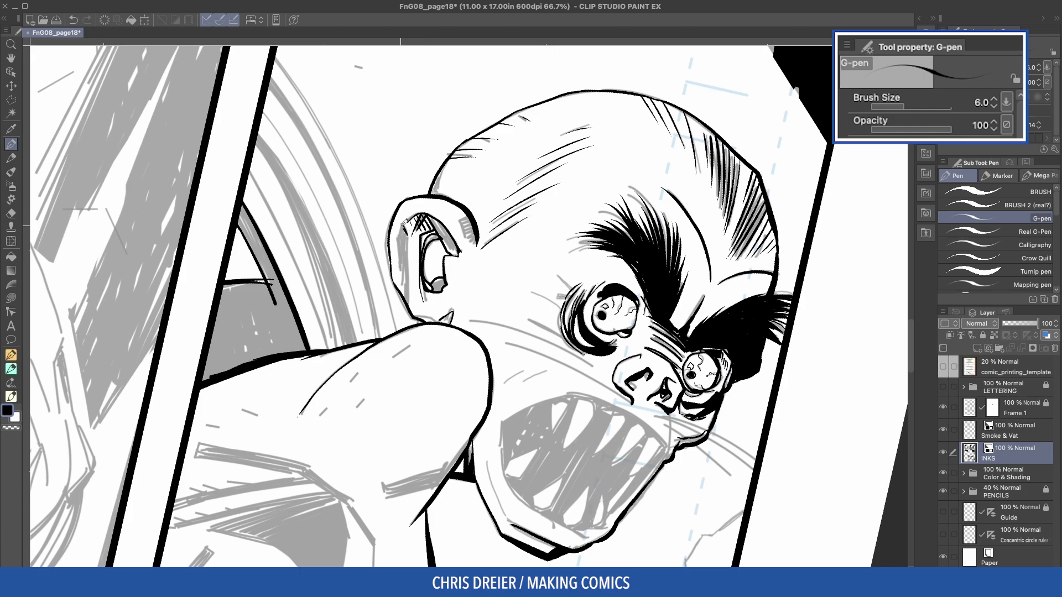
left_click_drag(404, 226, 411, 301)
key("ctrl+z")
key("ctrl+z")
scroll(433, 306, "up", 5)
key("e")
key("bracketleft")
key("bracketleft")
key("bracketleft")
mouse_move(466, 318)
left_mouse_down()
mouse_move(475, 340)
mouse_move(484, 314)
mouse_move(479, 347)
mouse_move(469, 338)
mouse_move(482, 309)
mouse_move(444, 342)
left_mouse_up()
key("p")
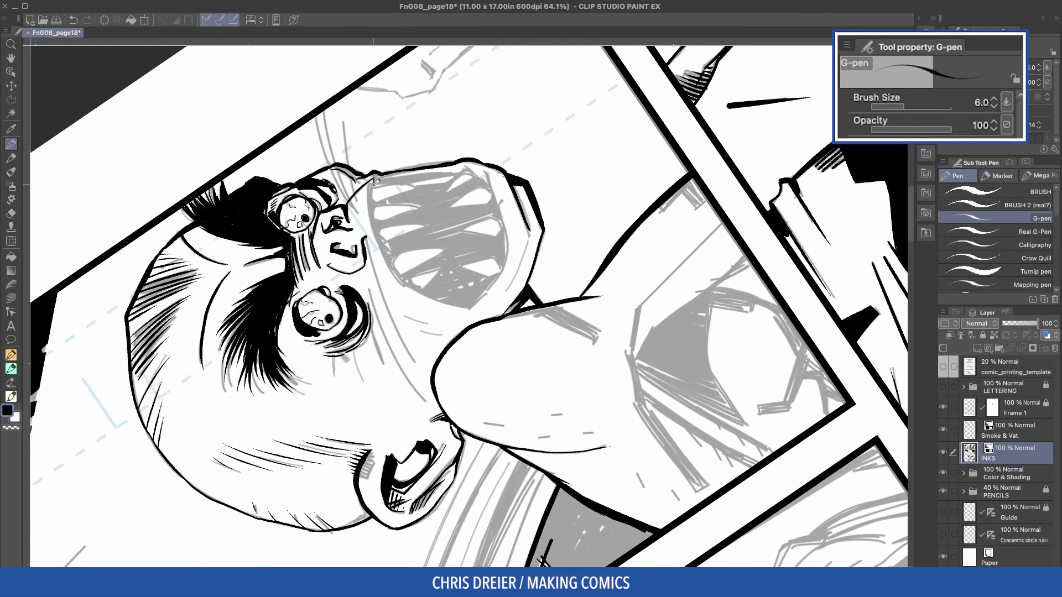
Ink the inner outline of the open mouth and add short hatching beside its near corner
mouse_move(374, 223)
left_mouse_down()
mouse_move(404, 281)
mouse_move(462, 308)
left_mouse_up()
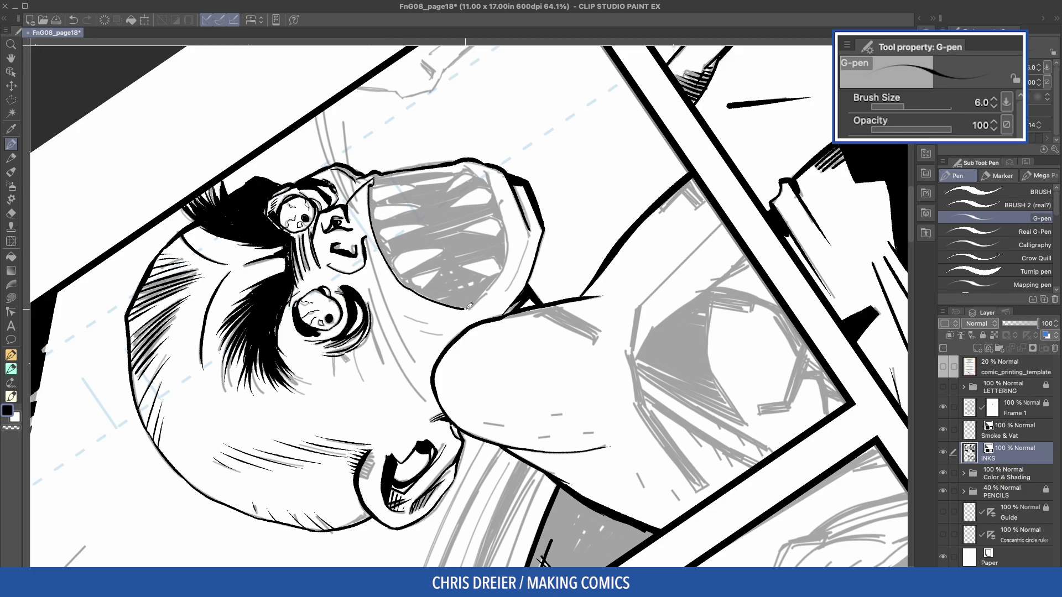
left_click_drag(463, 309, 471, 309)
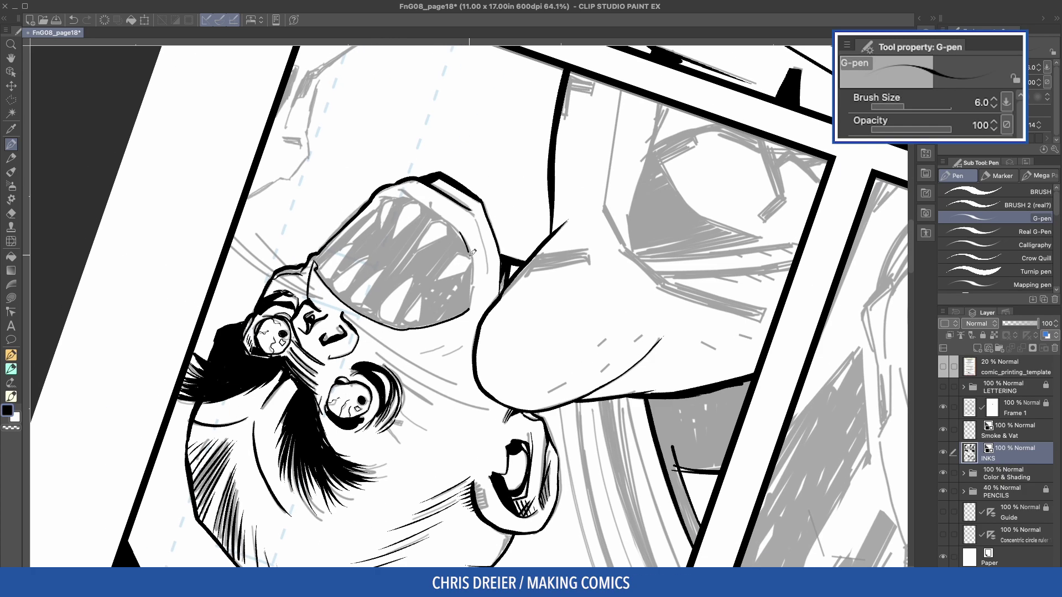
left_click_drag(473, 252, 475, 293)
left_click_drag(478, 213, 487, 253)
scroll(467, 203, "up", 2)
left_click_drag(351, 255, 360, 274)
left_click_drag(357, 258, 367, 277)
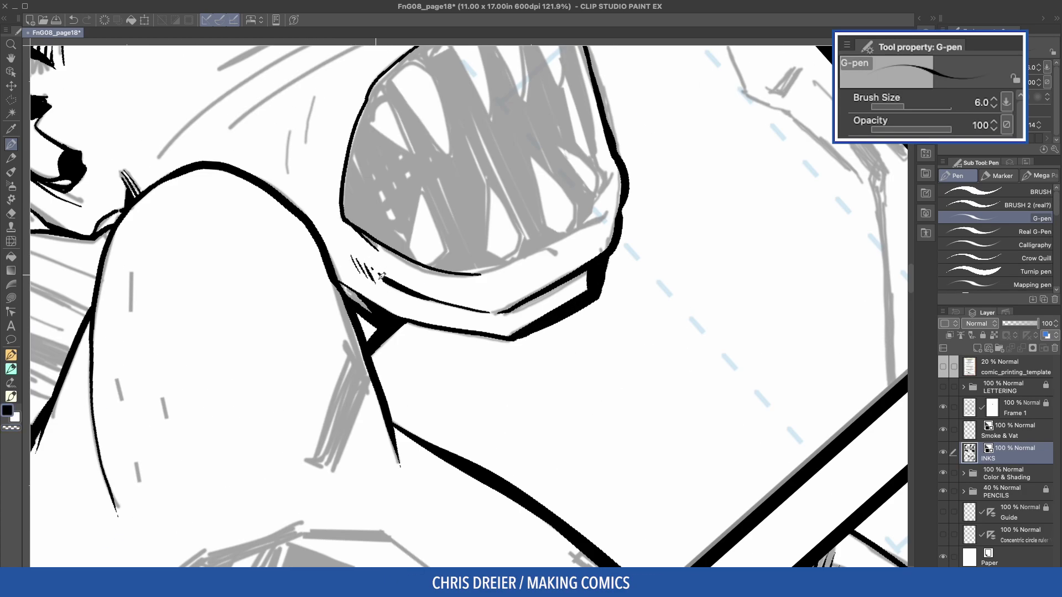
Outline the pointed upper and lower teeth and ink the far inner edge of the mouth
mouse_move(386, 120)
left_mouse_down()
mouse_move(319, 303)
mouse_move(428, 451)
left_mouse_up()
left_click_drag(565, 257, 579, 288)
mouse_move(576, 268)
left_mouse_down()
mouse_move(602, 398)
mouse_move(587, 435)
left_mouse_up()
left_click_drag(599, 369, 587, 432)
left_click_drag(597, 391, 584, 440)
left_click_drag(394, 322, 394, 181)
left_click_drag(336, 215, 356, 273)
mouse_move(365, 205)
left_mouse_down()
mouse_move(355, 275)
mouse_move(381, 299)
mouse_move(379, 195)
mouse_move(424, 199)
mouse_move(388, 293)
mouse_move(351, 203)
left_mouse_up()
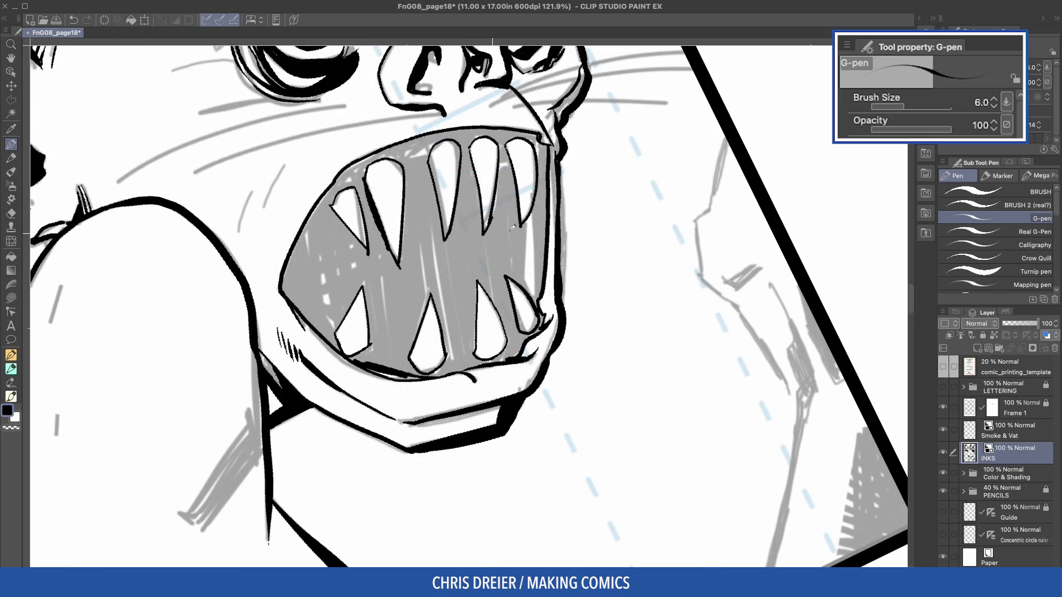
mouse_move(528, 212)
left_mouse_down()
mouse_move(536, 299)
mouse_move(535, 213)
mouse_move(538, 298)
left_mouse_up()
Limit the auto selection to connected pixels and select the mouth interior around the teeth
key("g")
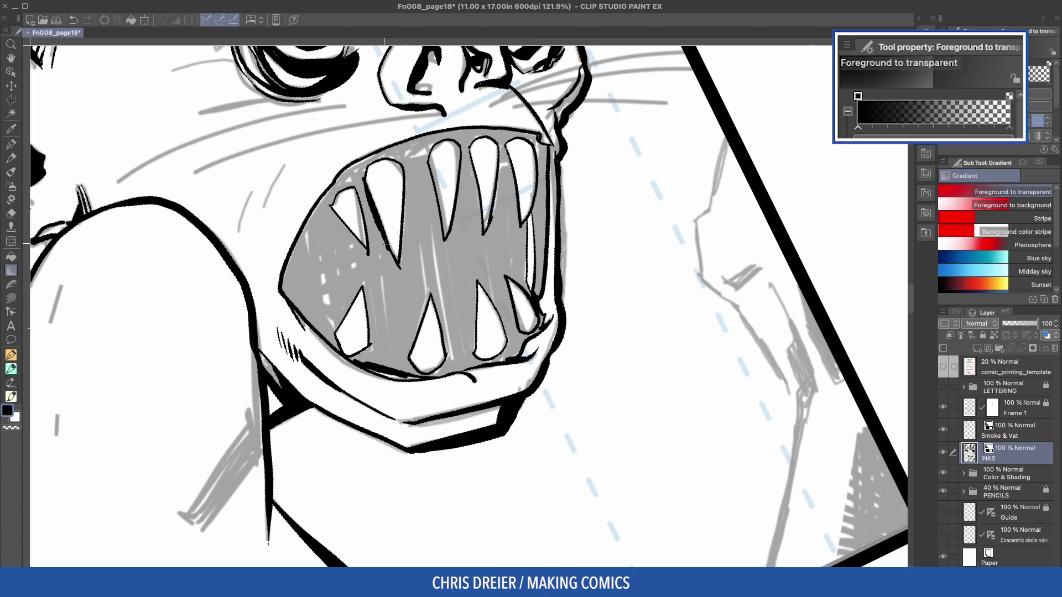
key("w")
left_click(373, 135)
key("ctrl+d")
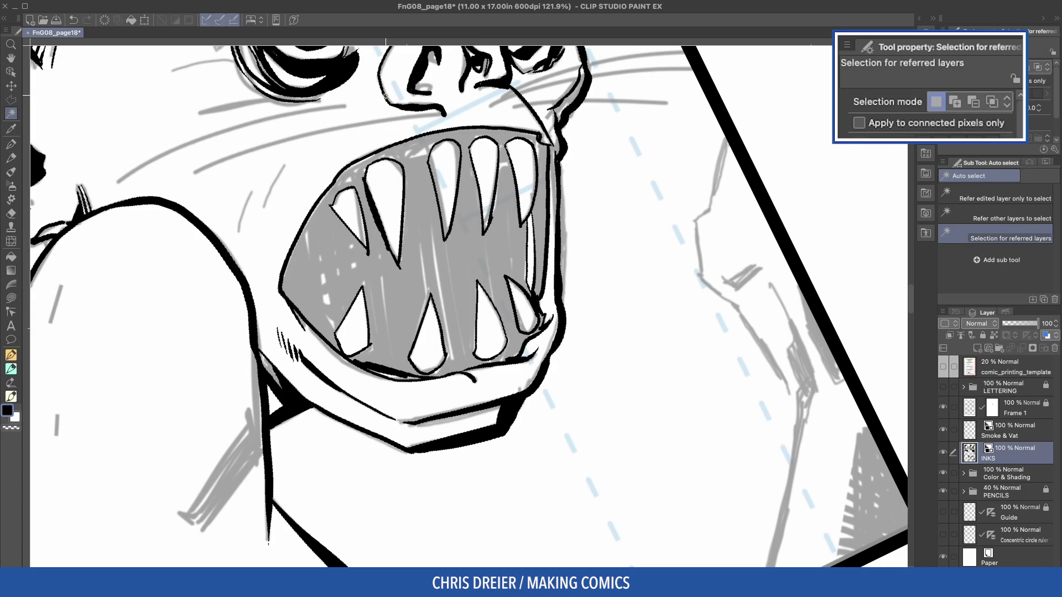
left_click(861, 124)
left_click(339, 259)
scroll(387, 265, "down", 1)
Set the Calligraphy pen to size 17 and darken the near half of the mouth interior with vertical strokes
key("p")
left_click(991, 245)
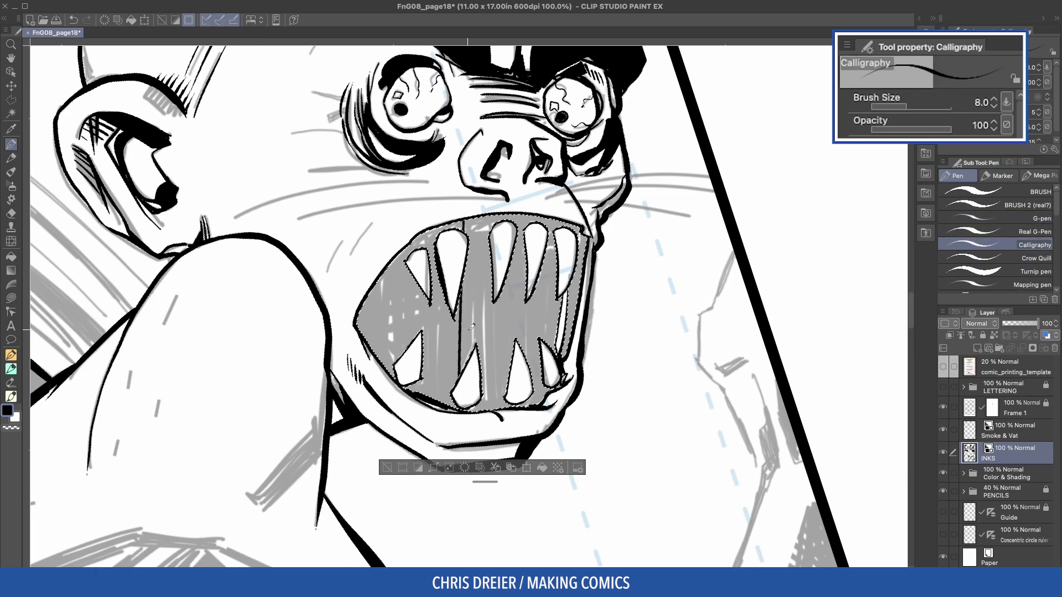
key("bracketright")
key("bracketright")
key("bracketright")
key("bracketright")
mouse_move(480, 219)
left_mouse_down()
mouse_move(476, 407)
mouse_move(462, 382)
left_mouse_up()
key("ctrl+z")
mouse_move(460, 221)
left_mouse_down()
mouse_move(456, 353)
mouse_move(442, 407)
left_mouse_up()
mouse_move(431, 229)
left_mouse_down()
mouse_move(423, 401)
mouse_move(415, 337)
left_mouse_up()
mouse_move(410, 244)
left_mouse_down()
mouse_move(381, 319)
mouse_move(383, 379)
left_mouse_up()
left_click_drag(389, 266, 376, 368)
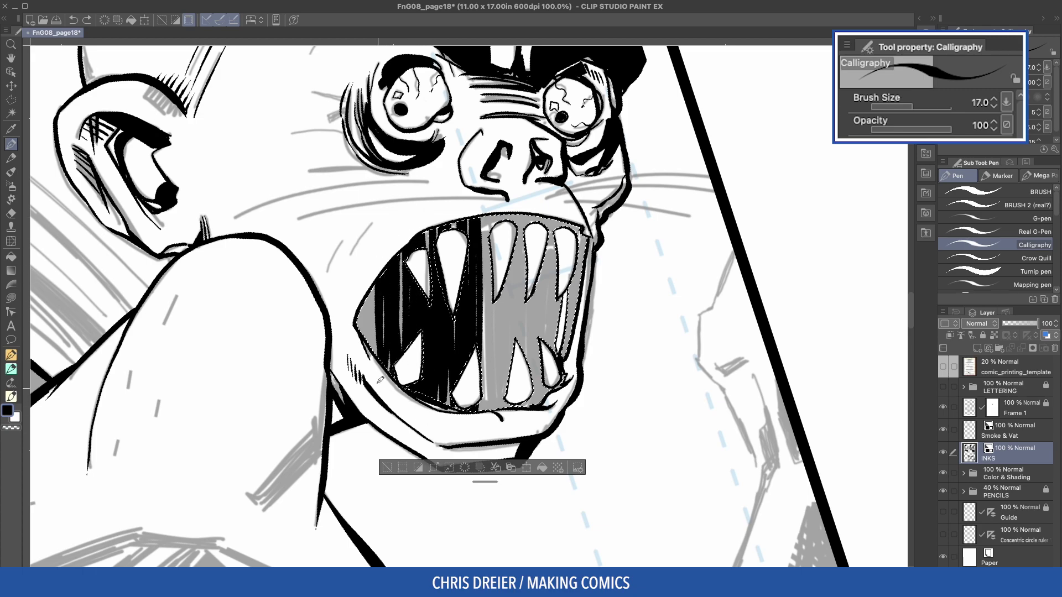
left_click_drag(382, 286, 366, 369)
left_click_drag(363, 306, 360, 352)
Darken the far half of the mouth and the gaps between the teeth with black strokes, and clear the selection
left_click_drag(488, 215, 485, 410)
mouse_move(503, 215)
left_mouse_down()
mouse_move(499, 409)
mouse_move(502, 387)
left_mouse_up()
left_click_drag(524, 215, 518, 339)
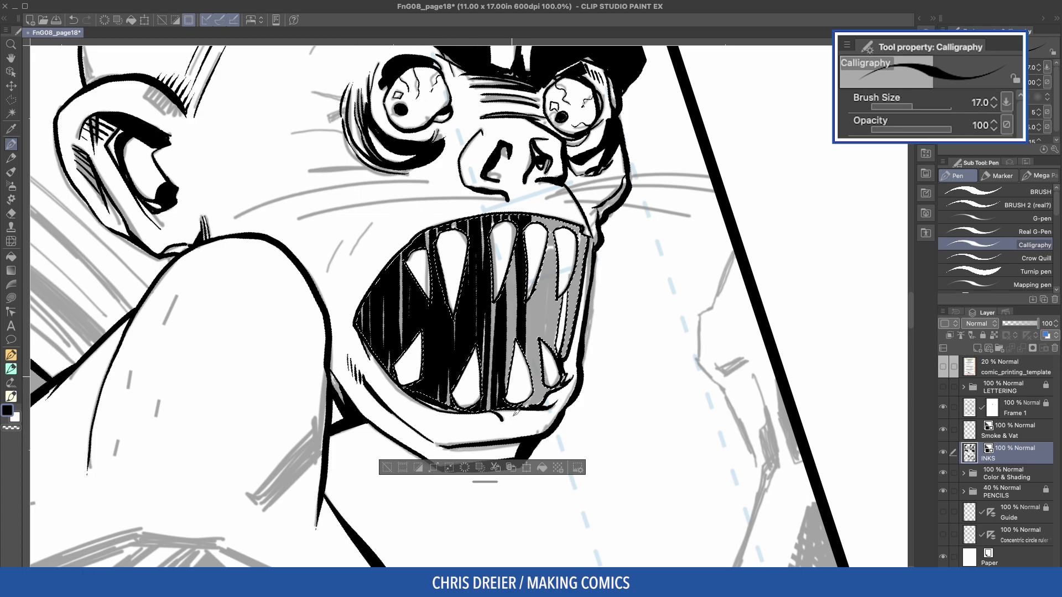
left_click_drag(535, 265, 532, 408)
left_click_drag(547, 239, 540, 388)
left_click_drag(555, 219, 542, 402)
mouse_move(579, 232)
left_mouse_down()
mouse_move(566, 354)
mouse_move(573, 327)
left_mouse_up()
left_click_drag(519, 233, 510, 310)
left_click_drag(489, 216, 483, 277)
left_click_drag(512, 259, 510, 376)
mouse_move(470, 218)
left_mouse_down()
mouse_move(467, 244)
mouse_move(434, 251)
left_mouse_up()
left_click_drag(550, 218, 549, 235)
left_click_drag(420, 235, 401, 254)
left_click_drag(449, 370, 447, 409)
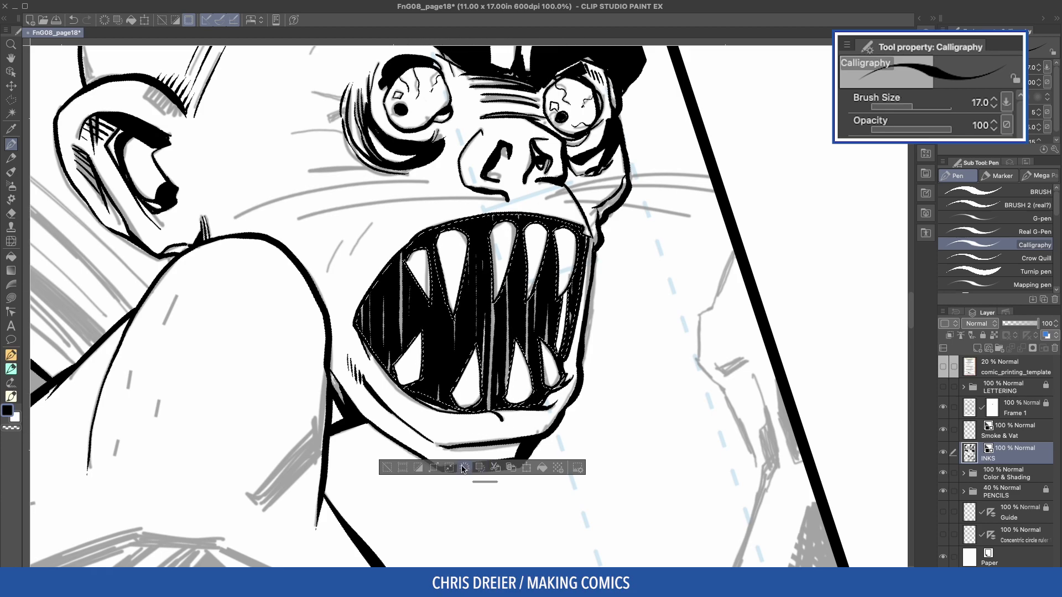
key("ctrl+d")
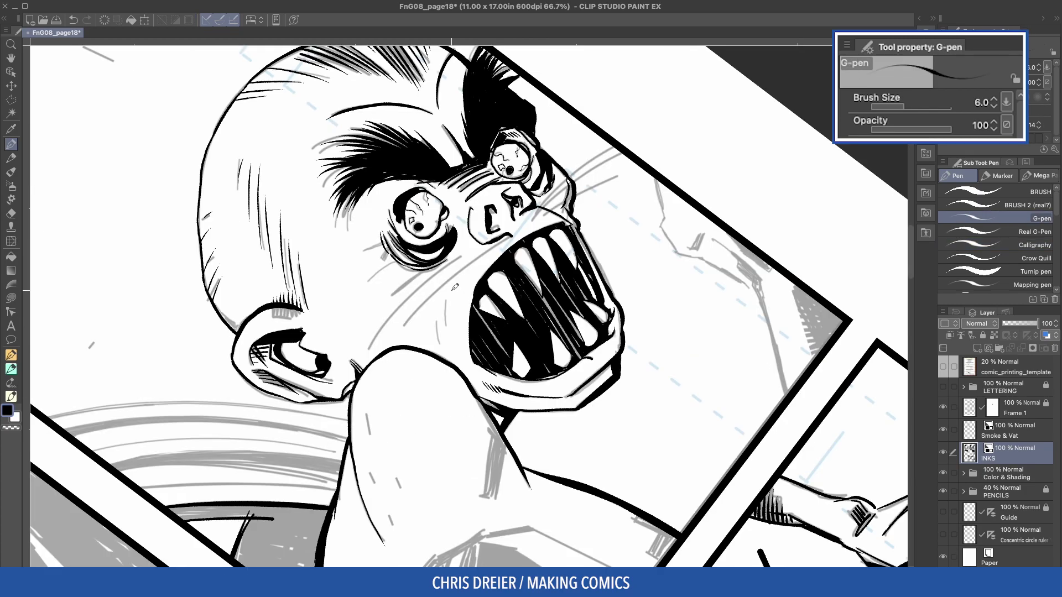
Use the G-pen at size 6 to hatch the cheek beside the mouth and ink wrinkles around the near eye
left_click_drag(451, 289, 444, 354)
left_click_drag(441, 319, 440, 355)
key("minus")
key("minus")
key("minus")
key("minus")
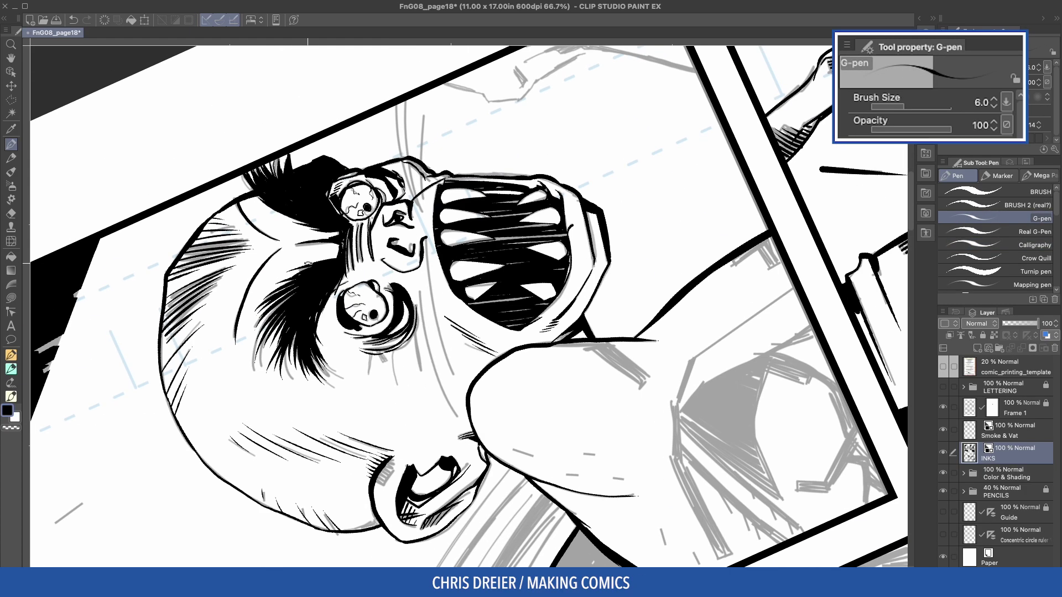
key("asciicircum")
left_click_drag(419, 292, 409, 371)
left_click_drag(378, 324, 389, 371)
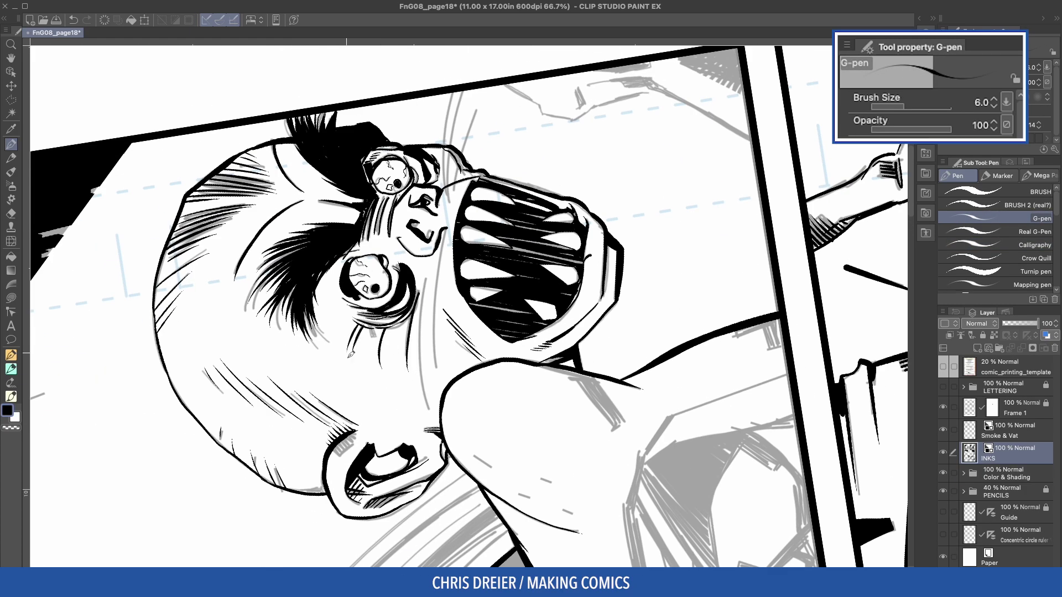
left_click_drag(365, 332, 374, 354)
Adjust the curve tool's brush size and ink the far-side whiskers as smooth curves from the muzzle
key("u")
key("comma")
key("comma")
key("comma")
key("bracketleft")
key("bracketleft")
mouse_move(450, 198)
left_mouse_down()
mouse_move(470, 79)
mouse_move(445, 193)
mouse_move(486, 90)
left_mouse_up()
left_click(442, 145)
key("super+z")
key("bracketright")
key("bracketright")
left_click(431, 145)
key("super+z")
key("bracketright")
left_click(442, 142)
left_click(436, 142)
left_click(458, 138)
Ink three long curved whiskers sweeping across the near cheek from beside the nose
left_click_drag(442, 237, 440, 383)
left_click(429, 315)
left_click_drag(439, 257, 427, 410)
left_click(408, 330)
left_click_drag(447, 239, 410, 426)
left_click(404, 332)
Switch to the transparent color and trim the whisker ink with thin curves at a reduced brush size
key("c")
mouse_move(393, 75)
left_mouse_down()
mouse_move(551, 265)
mouse_move(789, 505)
left_mouse_up()
left_click_drag(347, 161, 350, 283)
left_click(343, 223)
key("super+z")
key("bracketleft")
key("bracketleft")
left_click_drag(346, 165, 354, 288)
left_click(342, 222)
left_click_drag(365, 165, 359, 290)
left_click(355, 214)
left_click_drag(395, 188, 368, 287)
left_click(378, 235)
mouse_move(298, 548)
left_mouse_down()
mouse_move(346, 286)
mouse_move(304, 333)
left_mouse_up()
left_click(319, 303)
key("super+at")
left_click(370, 257, "alt")
left_click(369, 257, "alt")
key("p")
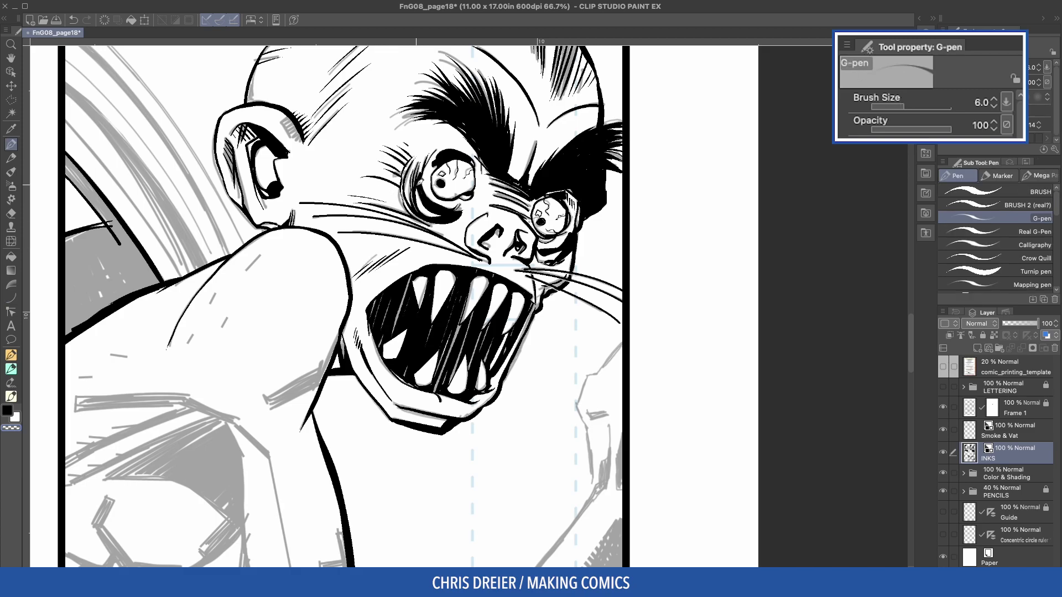
key("ctrl+z")
Set the G-pen to size 7 and ink the near arm's lower contour lines from the armpit to the panel border
mouse_move(415, 186)
left_mouse_down()
mouse_move(435, 215)
mouse_move(512, 59)
left_mouse_up()
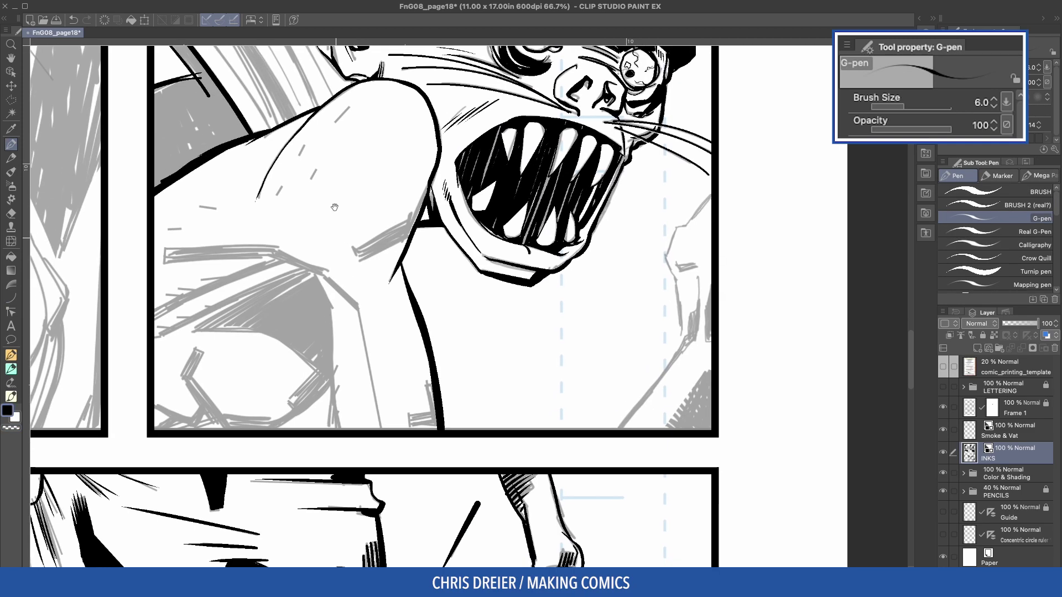
key("^")
key("^")
key("^")
key("^")
key("^")
key("^")
key("]")
mouse_move(361, 205)
left_mouse_down()
mouse_move(372, 252)
mouse_move(350, 399)
left_mouse_up()
mouse_move(330, 233)
left_mouse_down()
mouse_move(344, 286)
mouse_move(312, 389)
left_mouse_up()
Ink the far arm's contour from the panel edge around the elbow and down to the panel's lower border
left_click_drag(649, 216, 579, 137)
left_click_drag(579, 137, 469, 192)
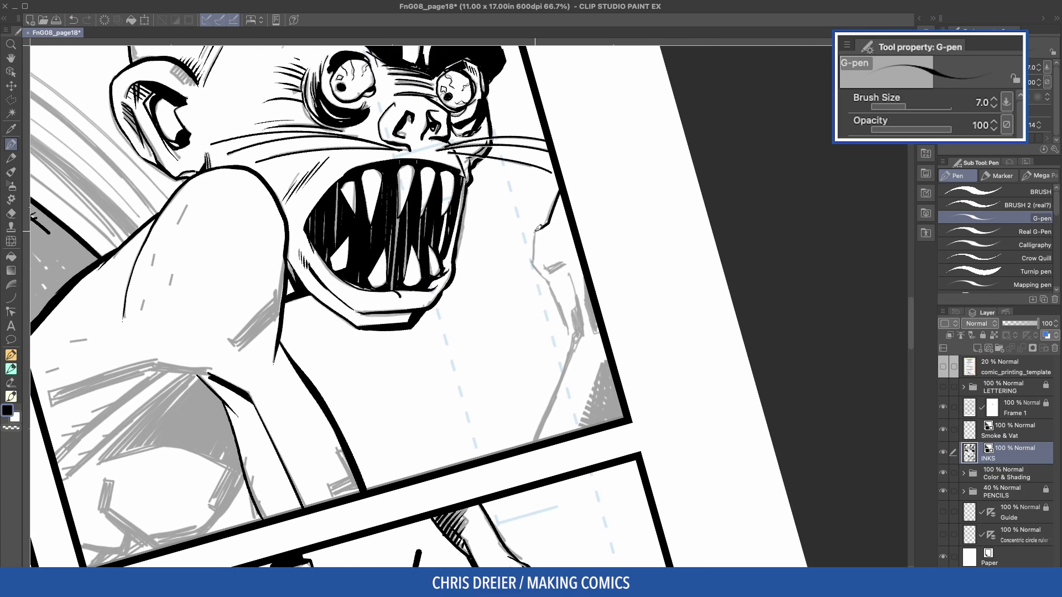
left_click_drag(536, 261, 572, 339)
left_click_drag(569, 272, 586, 321)
mouse_move(535, 445)
left_mouse_down()
mouse_move(577, 335)
mouse_move(531, 443)
left_mouse_up()
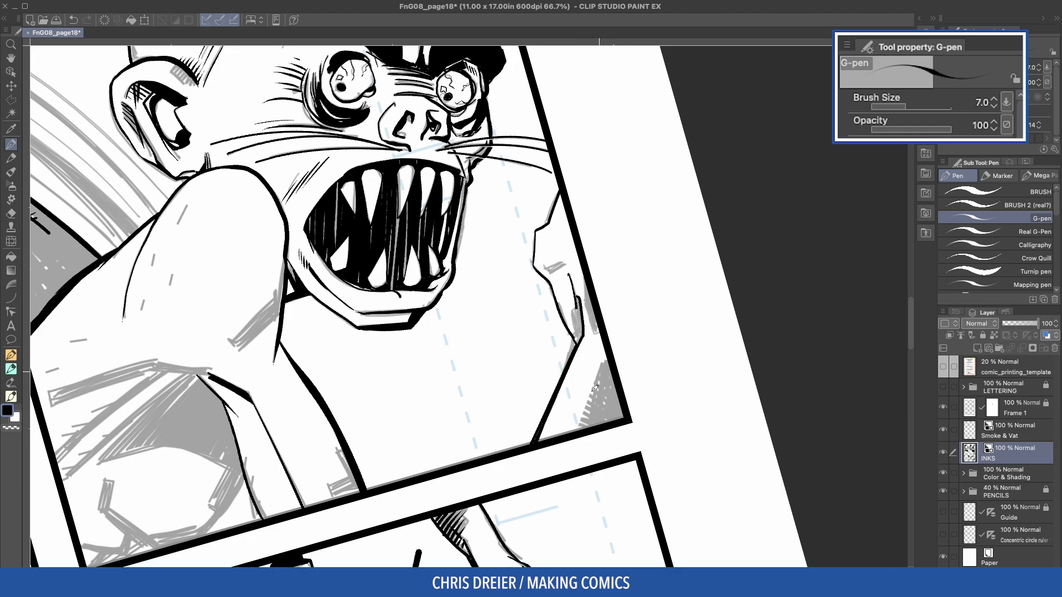
Add crease marks at the far arm's elbow and hatch the shaded edge of its forearm
left_click_drag(570, 257, 516, 253)
left_click_drag(557, 317, 560, 320)
mouse_move(567, 312)
left_mouse_down()
mouse_move(507, 206)
mouse_move(498, 291)
left_mouse_up()
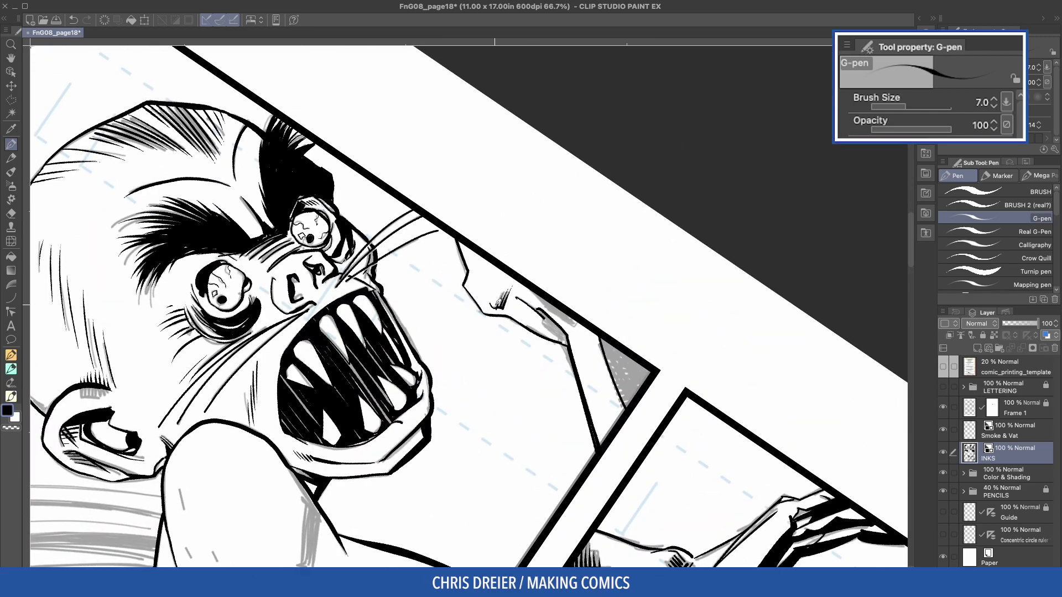
left_click_drag(271, 269, 420, 76)
left_click_drag(331, 349, 327, 328)
left_click_drag(502, 327, 488, 308)
mouse_move(469, 367)
left_mouse_down()
mouse_move(479, 366)
mouse_move(463, 393)
left_mouse_up()
left_click_drag(468, 365, 461, 387)
Ink jagged tapering strokes in the panel corner beside the far forearm and fill that corner with black
mouse_move(373, 350)
left_mouse_down()
mouse_move(334, 159)
mouse_move(288, 238)
left_mouse_up()
left_click_drag(421, 247, 425, 258)
mouse_move(306, 245)
left_mouse_down()
mouse_move(299, 263)
mouse_move(375, 445)
left_mouse_up()
left_click(996, 272)
left_click_drag(334, 209, 327, 232)
key("ctrl+z")
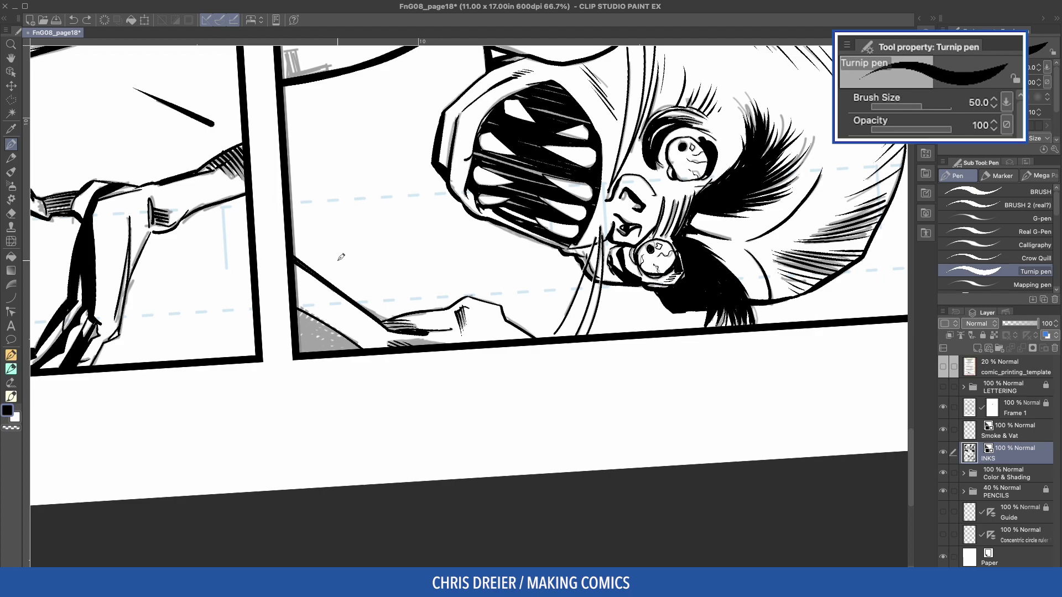
left_click_drag(300, 305, 301, 316)
left_click_drag(306, 310, 315, 324)
left_click_drag(320, 319, 330, 334)
left_click_drag(336, 327, 354, 346)
key("g")
left_click(319, 336)
Set the G-pen to size 8 and ink the outer contour of the rounded form beneath the near arm
key("ctrl+@")
left_click_drag(202, 268, 344, 300)
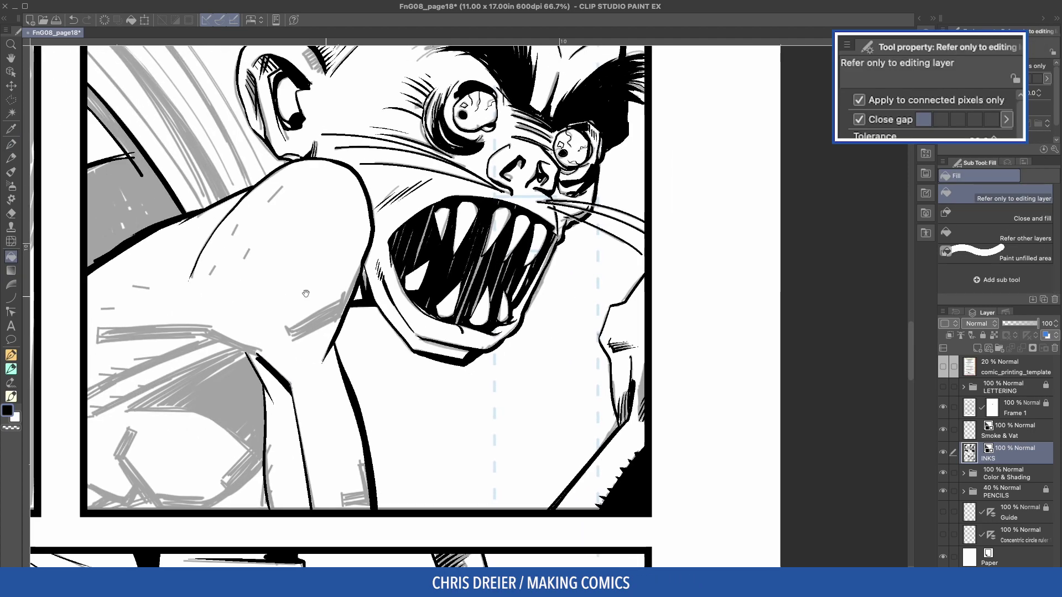
key("p")
key("]")
left_click_drag(294, 349, 354, 498)
mouse_move(354, 517)
left_mouse_down()
mouse_move(402, 474)
mouse_move(419, 281)
left_mouse_up()
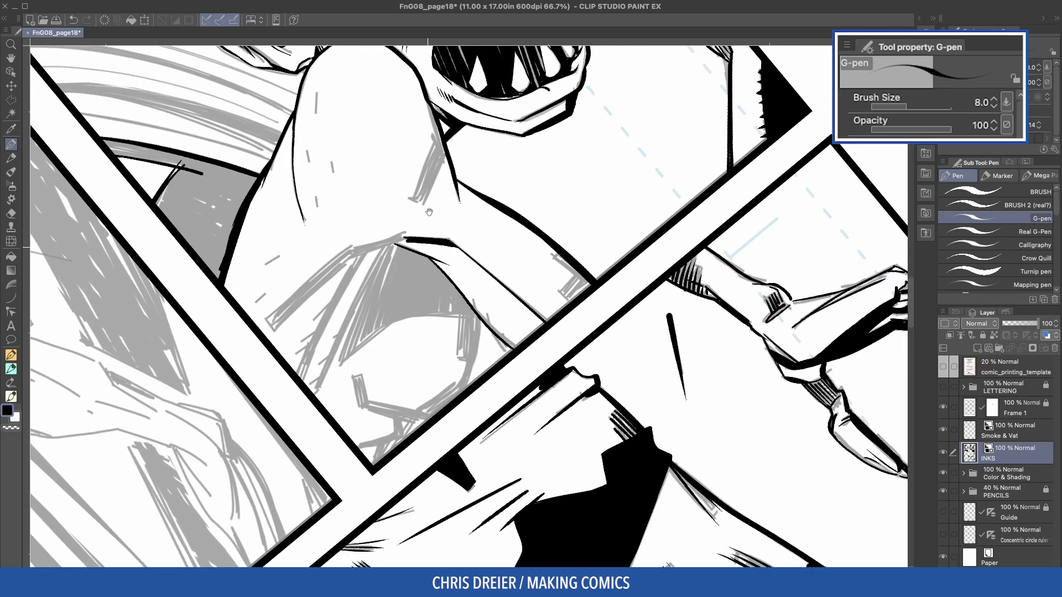
left_click_drag(484, 316, 462, 394)
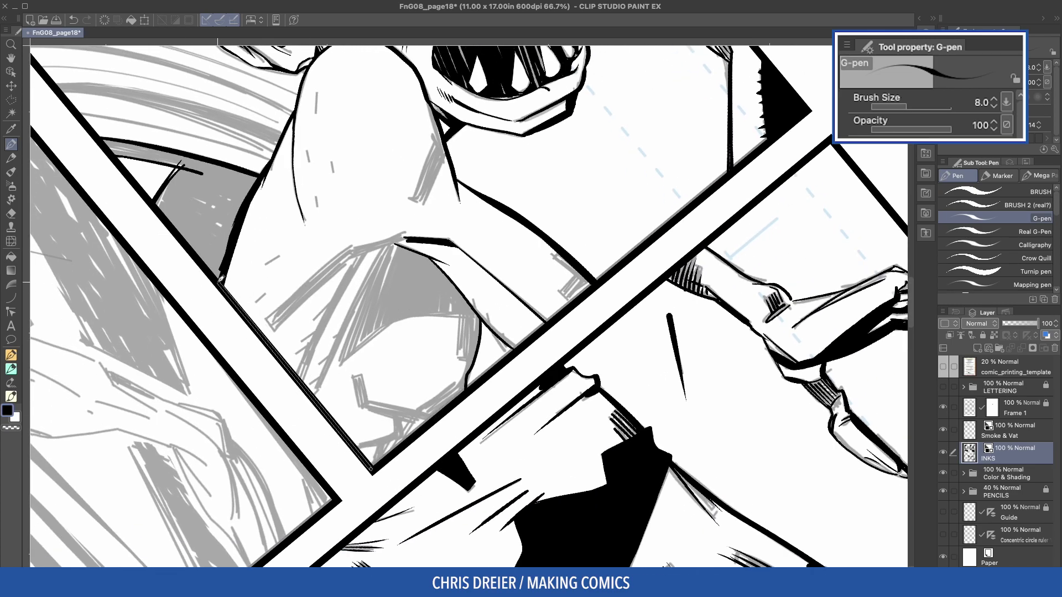
left_click_drag(459, 315, 462, 380)
mouse_move(446, 415)
left_mouse_down()
mouse_move(423, 407)
mouse_move(455, 244)
left_mouse_up()
Set the G-pen to size 7, ink the rounded form's lower edge and hatch its angular crease
key("[")
left_click_drag(355, 178, 318, 227)
mouse_move(435, 202)
left_mouse_down()
mouse_move(424, 227)
mouse_move(361, 217)
mouse_move(358, 294)
left_mouse_up()
left_click_drag(360, 223, 351, 296)
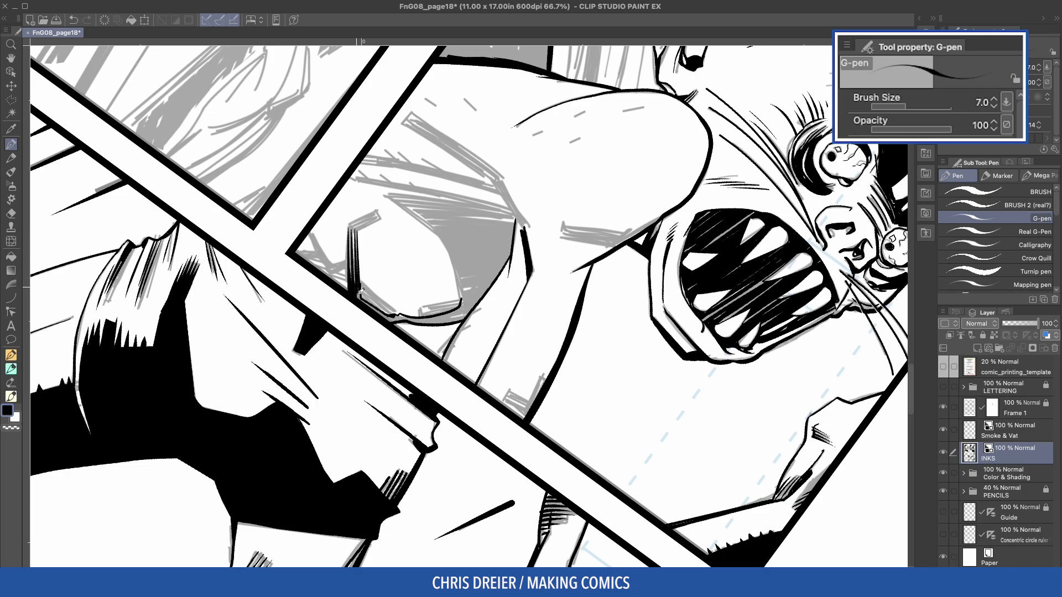
mouse_move(350, 253)
left_mouse_down()
mouse_move(311, 230)
mouse_move(348, 278)
left_mouse_up()
Set the G-pen to size 10 and ink the long curved band lines from the armpit to the panel border
mouse_move(264, 221)
left_mouse_down()
mouse_move(387, 470)
mouse_move(420, 472)
left_mouse_up()
mouse_move(378, 270)
left_mouse_down()
mouse_move(379, 221)
mouse_move(345, 401)
left_mouse_up()
key("]")
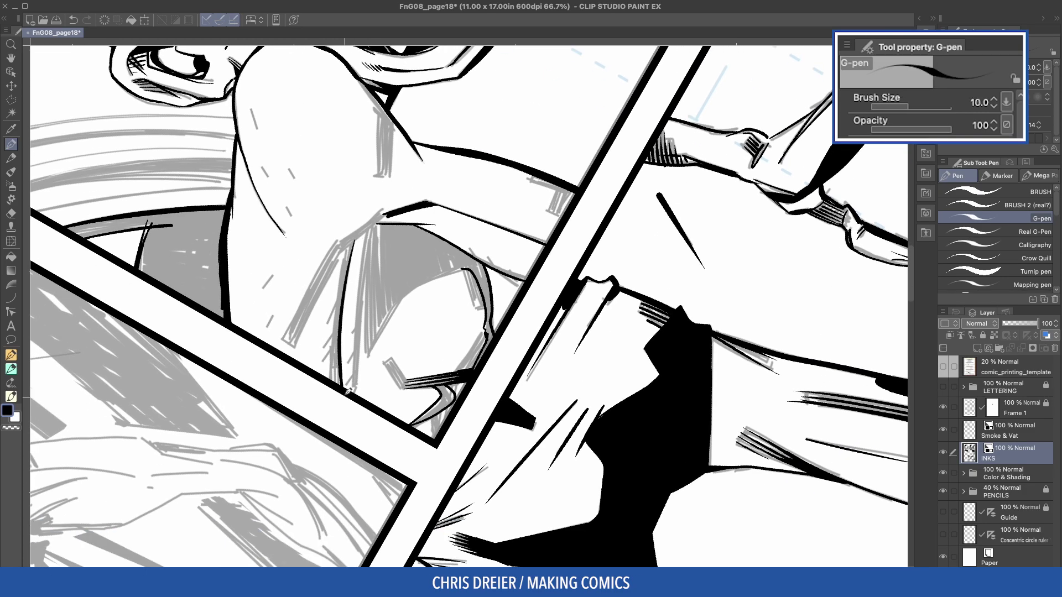
left_click_drag(353, 241, 336, 384)
left_click_drag(377, 225, 359, 397)
left_click_drag(377, 221, 360, 394)
left_click_drag(334, 344, 338, 388)
Ink the armpit crease and reinforce the curved bands where they run down to the panel border
left_click_drag(291, 278, 578, 241)
left_click_drag(516, 208, 523, 282)
left_click_drag(494, 335, 491, 340)
mouse_move(595, 363)
left_mouse_down()
mouse_move(563, 205)
mouse_move(299, 291)
left_mouse_up()
left_click_drag(342, 355, 344, 382)
key("ctrl+z")
left_click_drag(334, 324, 344, 389)
mouse_move(348, 332)
left_mouse_down()
mouse_move(347, 391)
mouse_move(362, 203)
left_mouse_up()
Return the G-pen to size 7 and hatch the shadow on the underside of the near shoulder
key("bracketleft")
key("bracketleft")
left_click_drag(540, 184, 518, 255)
left_click_drag(550, 201, 523, 281)
mouse_move(555, 223)
left_mouse_down()
mouse_move(527, 285)
mouse_move(536, 298)
left_mouse_up()
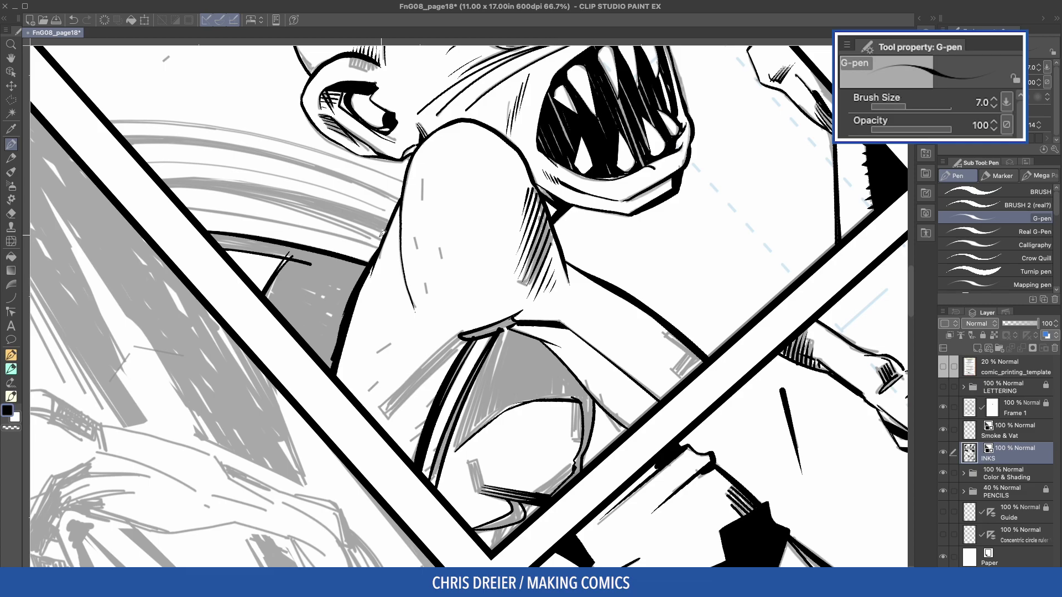
Hatch the torso fold beside the armpit and the small angular crease on the rounded form
left_click_drag(285, 247, 452, 317)
left_click_drag(484, 273, 449, 386)
left_click_drag(482, 296, 452, 388)
mouse_move(477, 327)
left_mouse_down()
mouse_move(456, 390)
mouse_move(485, 372)
mouse_move(490, 396)
mouse_move(479, 279)
mouse_move(478, 302)
left_mouse_up()
left_click_drag(481, 279, 488, 310)
left_click_drag(489, 280, 492, 304)
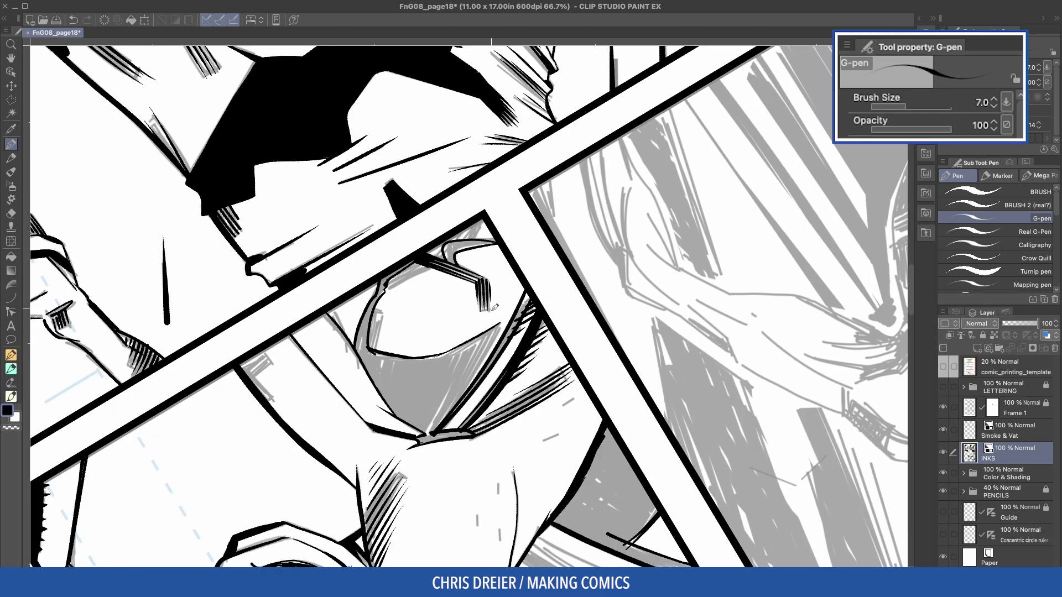
Hatch shading along the upper and side edges of the rounded form beneath the near arm
left_click_drag(362, 212, 541, 342)
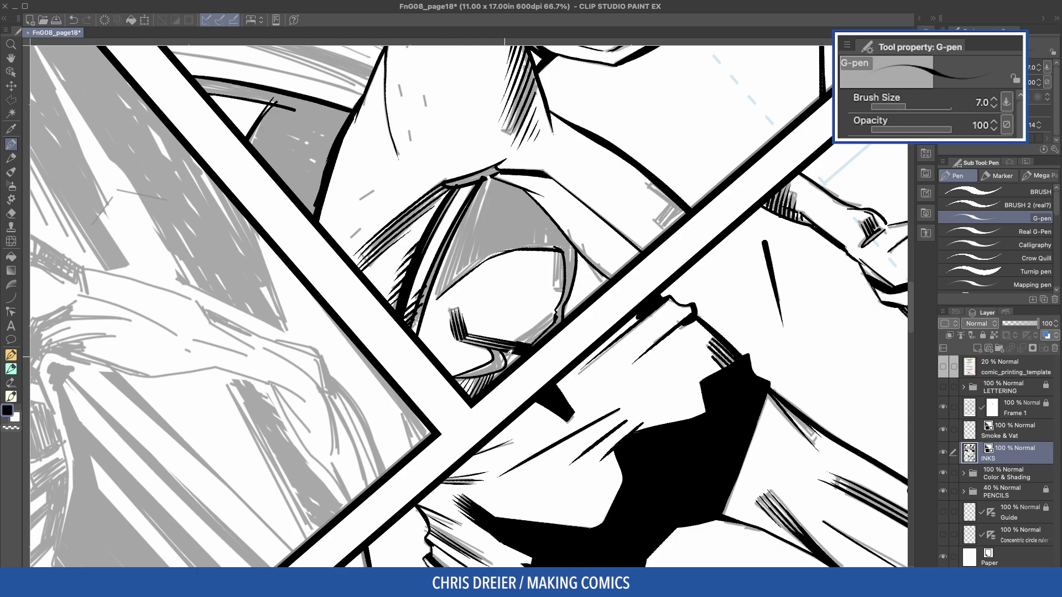
left_click_drag(524, 327, 537, 267)
left_click_drag(527, 306, 544, 273)
left_click_drag(525, 316, 552, 281)
left_click_drag(537, 313, 553, 285)
mouse_move(307, 138)
left_mouse_down()
mouse_move(325, 121)
mouse_move(658, 174)
left_mouse_up()
left_click_drag(564, 288, 554, 154)
mouse_move(547, 248)
left_mouse_down()
mouse_move(539, 185)
mouse_move(564, 269)
left_mouse_up()
left_click_drag(563, 194, 577, 275)
left_click_drag(575, 218, 582, 265)
Hatch dark strokes alongside the curved band running from the armpit to the panel border
left_click_drag(357, 138, 282, 382)
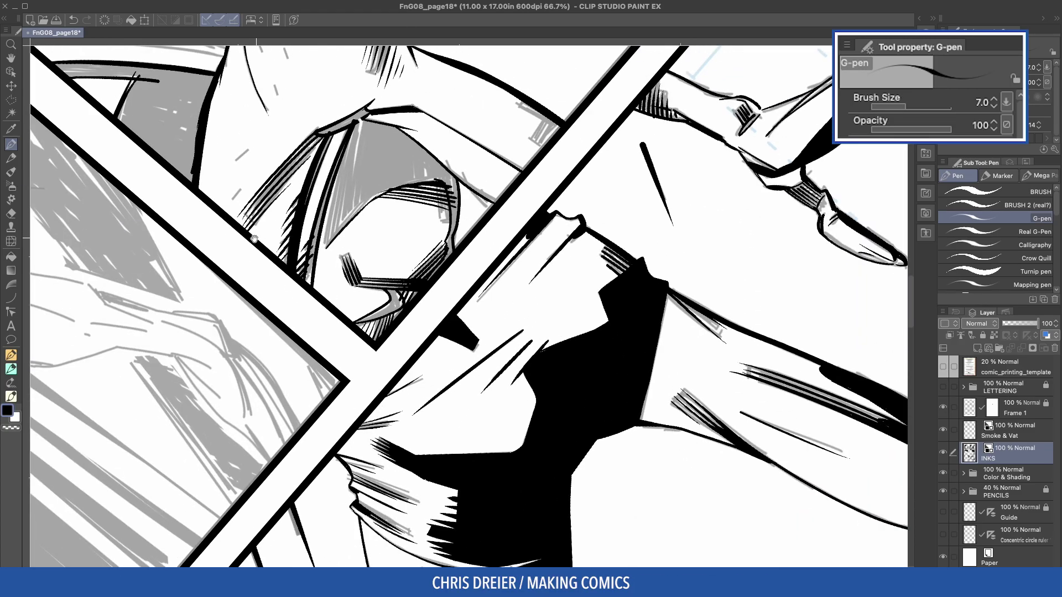
left_click_drag(360, 265, 395, 293)
left_click_drag(387, 177, 542, 437)
mouse_move(541, 316)
left_mouse_down()
mouse_move(513, 240)
mouse_move(529, 351)
left_mouse_up()
left_click_drag(544, 228, 533, 344)
mouse_move(554, 204)
left_mouse_down()
mouse_move(539, 328)
mouse_move(542, 305)
left_mouse_up()
Fill the enclosed shadow areas around the rounded form and the curved bands with black
key("g")
key("g")
left_click(468, 174)
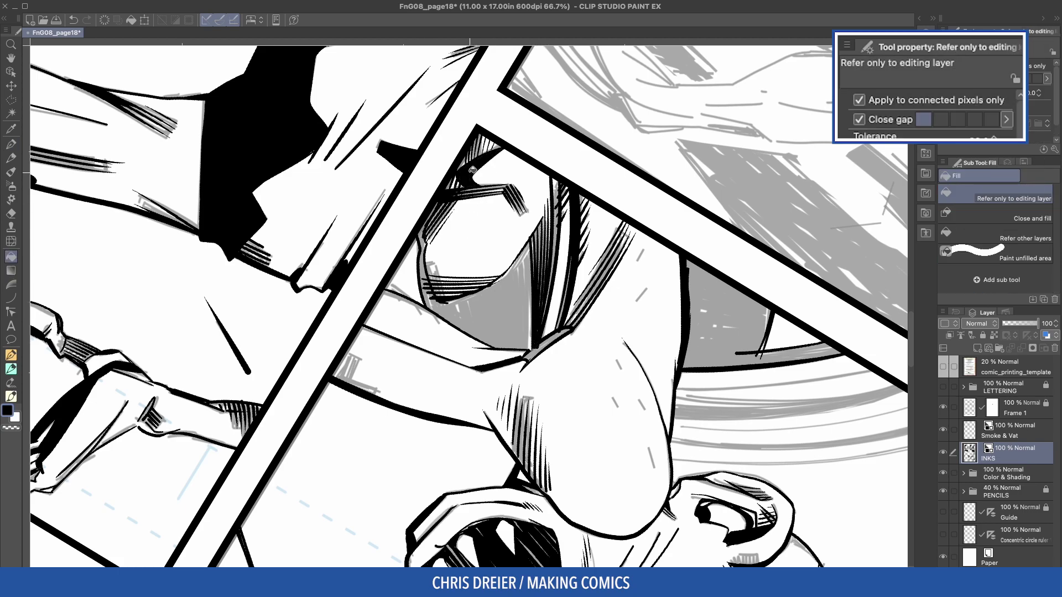
left_click(504, 320)
left_click(422, 266)
left_click(559, 238)
left_click(558, 187)
left_click(548, 343)
Use the Curve tool to ink the first long arc of the curved structure behind the character's head
key("p")
left_click_drag(498, 241, 387, 293)
key("u")
key("]")
left_click_drag(474, 142, 445, 447)
left_click(422, 301)
Set the Curve tool to size 6 and ink three more arcs of the structure behind the head
key("]")
key("]")
left_click_drag(494, 145, 474, 427)
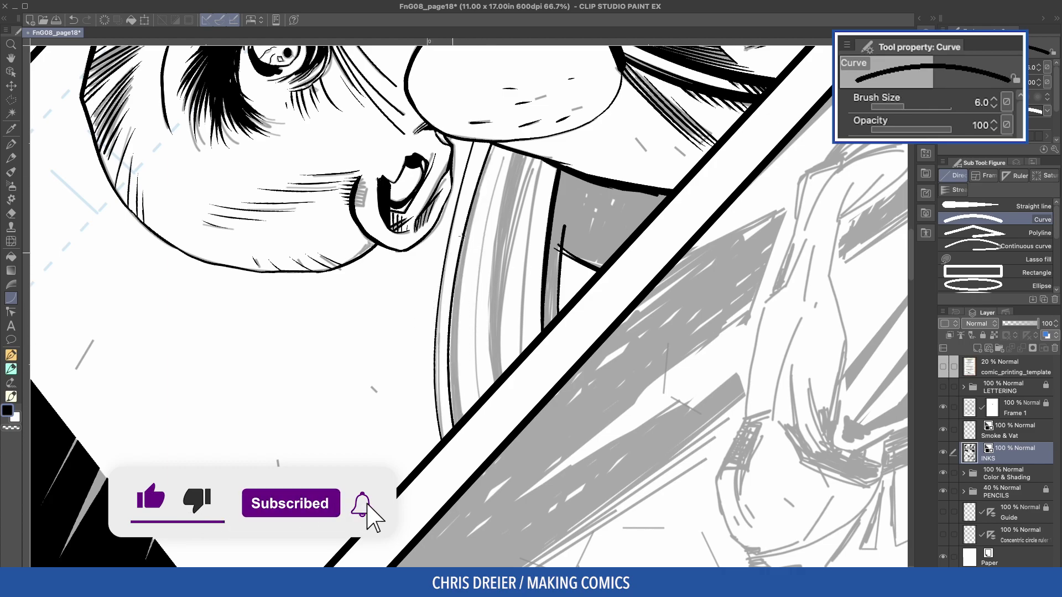
left_click(440, 301)
left_click_drag(514, 151, 503, 398)
left_click(466, 302)
left_click_drag(538, 162, 503, 386)
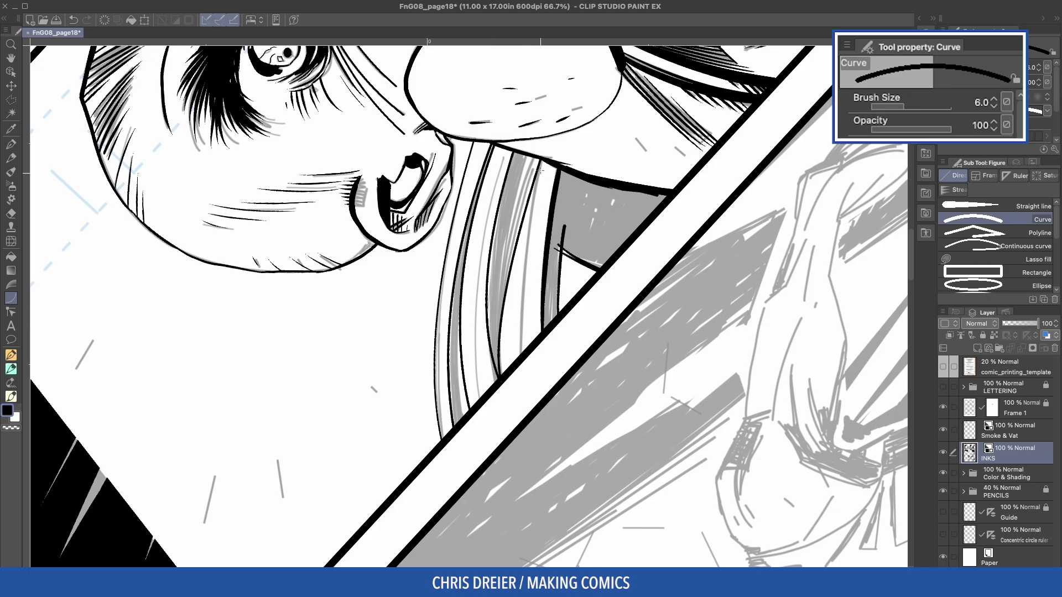
Auto-select a stripe between the arcs behind the head, then hatch beside it and fill it with black
key("w")
left_click(498, 277)
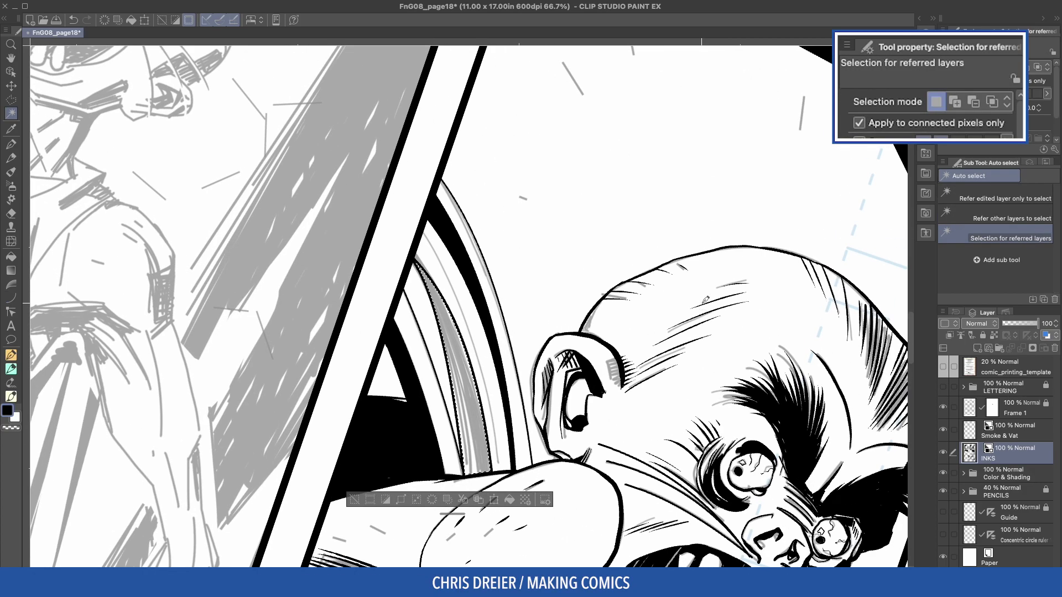
key("p")
left_click_drag(369, 240, 438, 129)
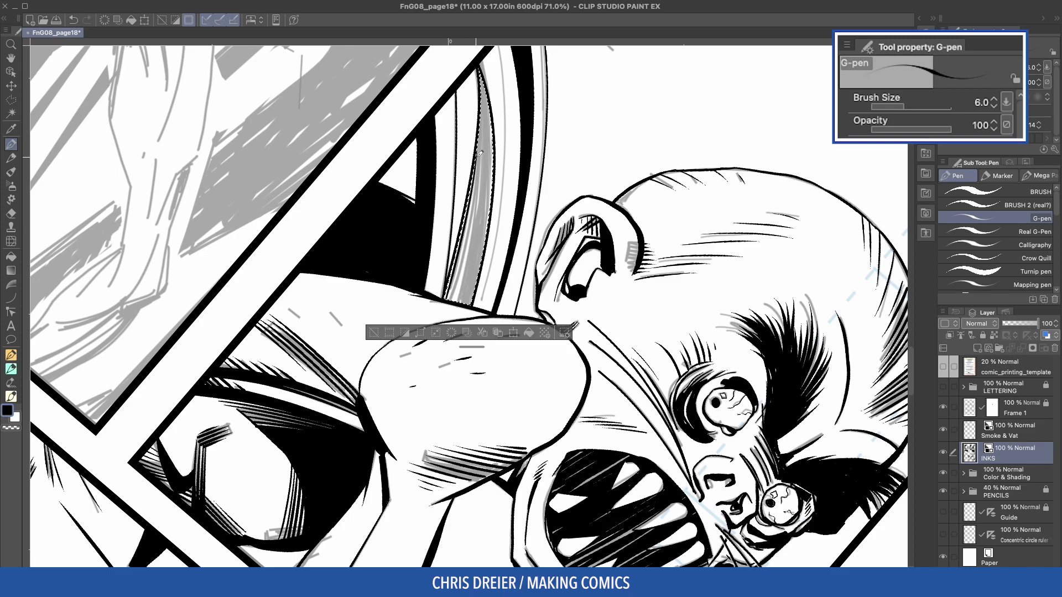
key("g")
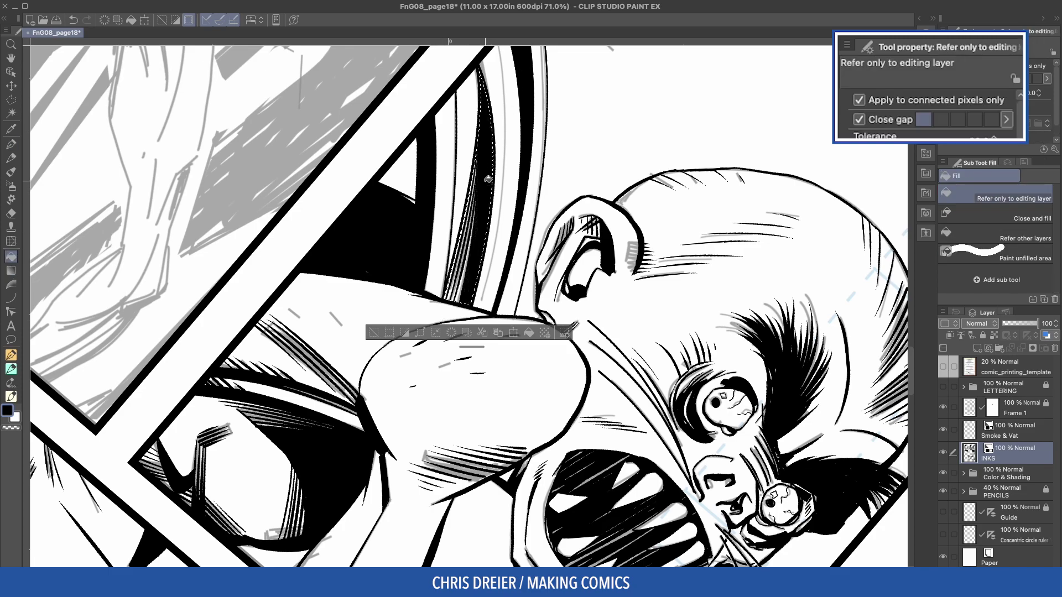
Straighten the canvas and zoom out to review the inked panel as a whole
left_click_drag(313, 114, 348, 286)
key("p")
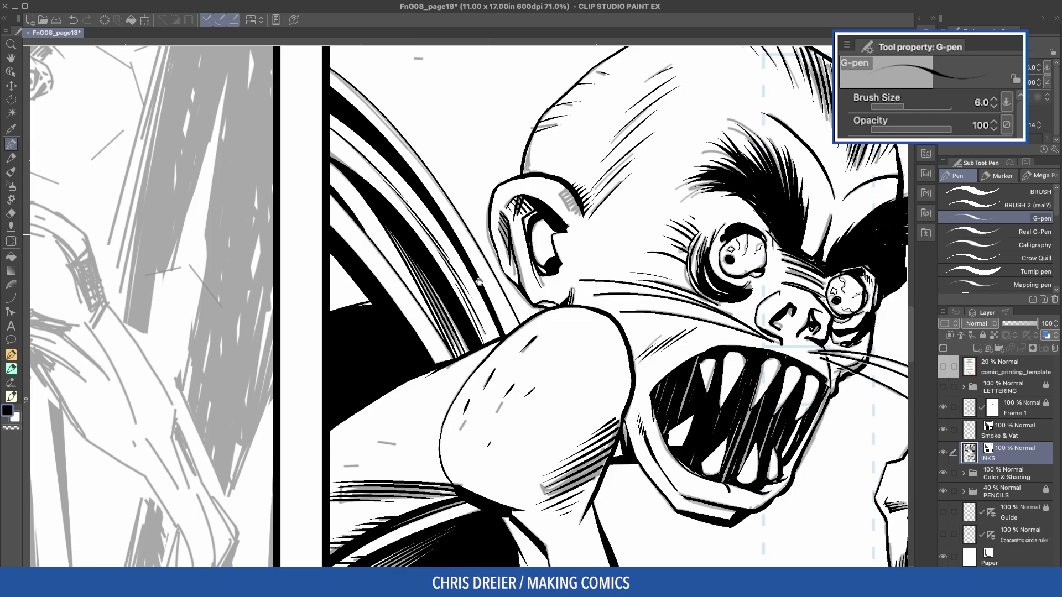
key("super+minus")
key("super+minus")
key("super+minus")
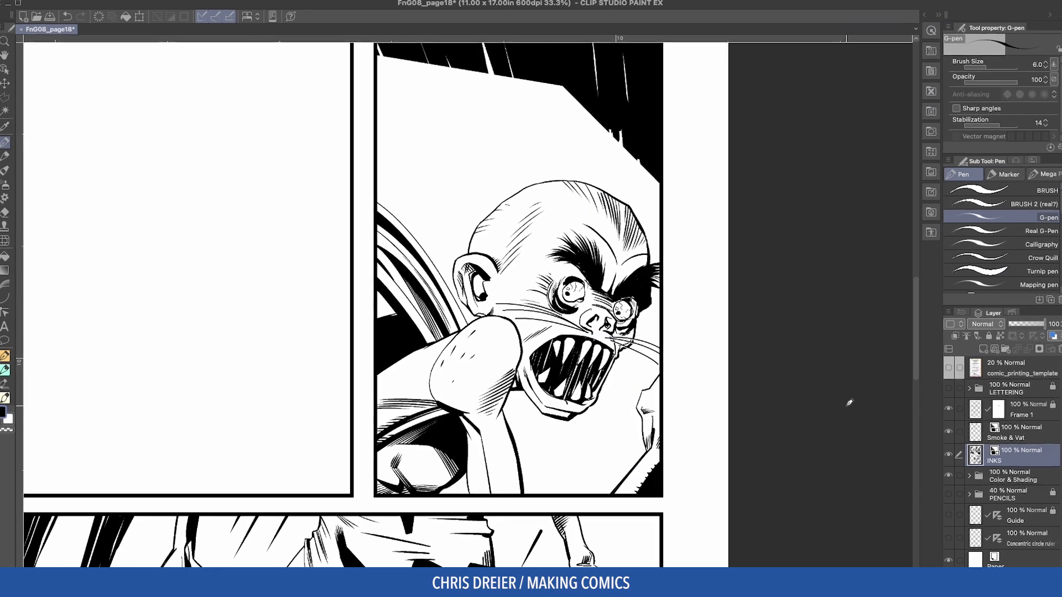